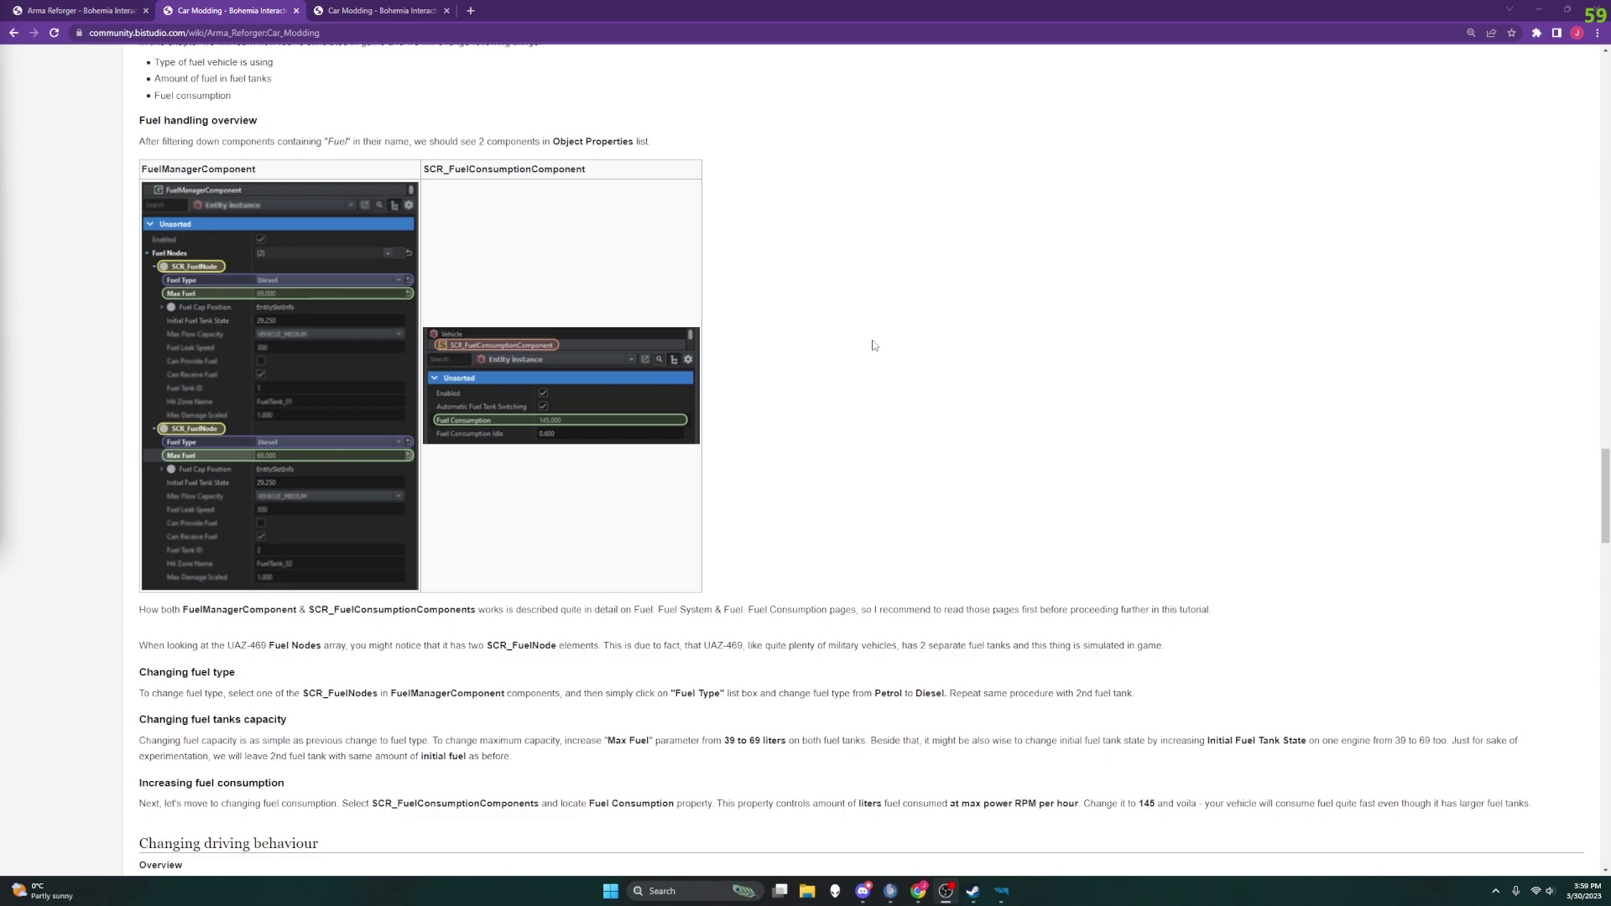
# Scroll through the Car Modding wiki page and glance at the UAZ469 prefab in World Editor.
pyautogui.keyDown('ctrl'); pyautogui.scroll(-1, 872, 345); pyautogui.keyUp('ctrl')
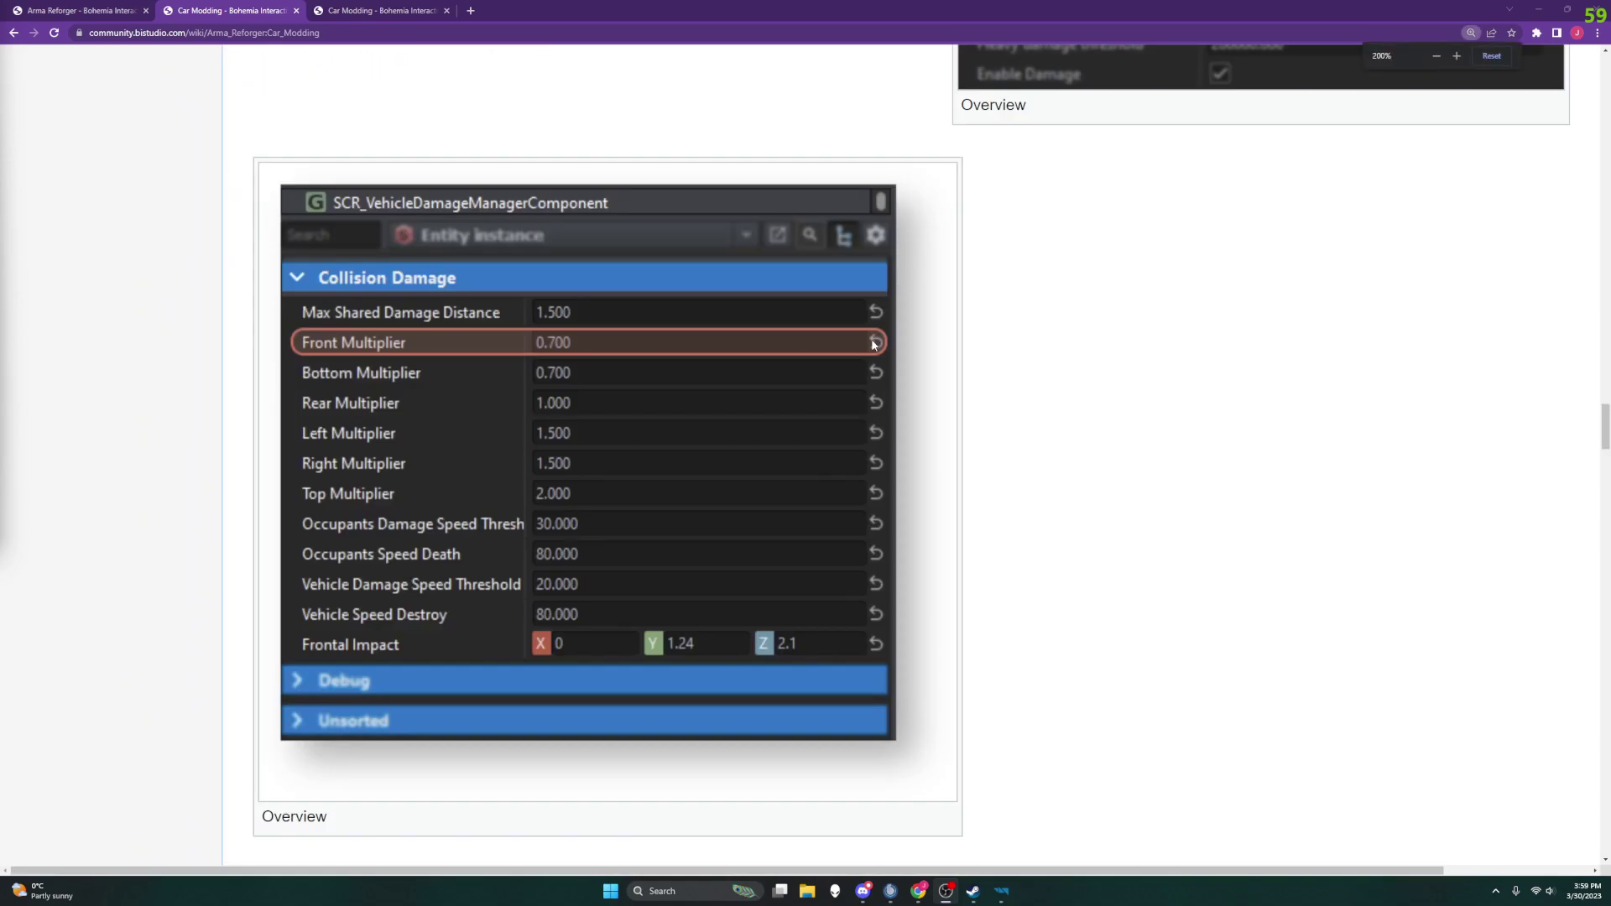
pyautogui.scroll(-15, 873, 344)
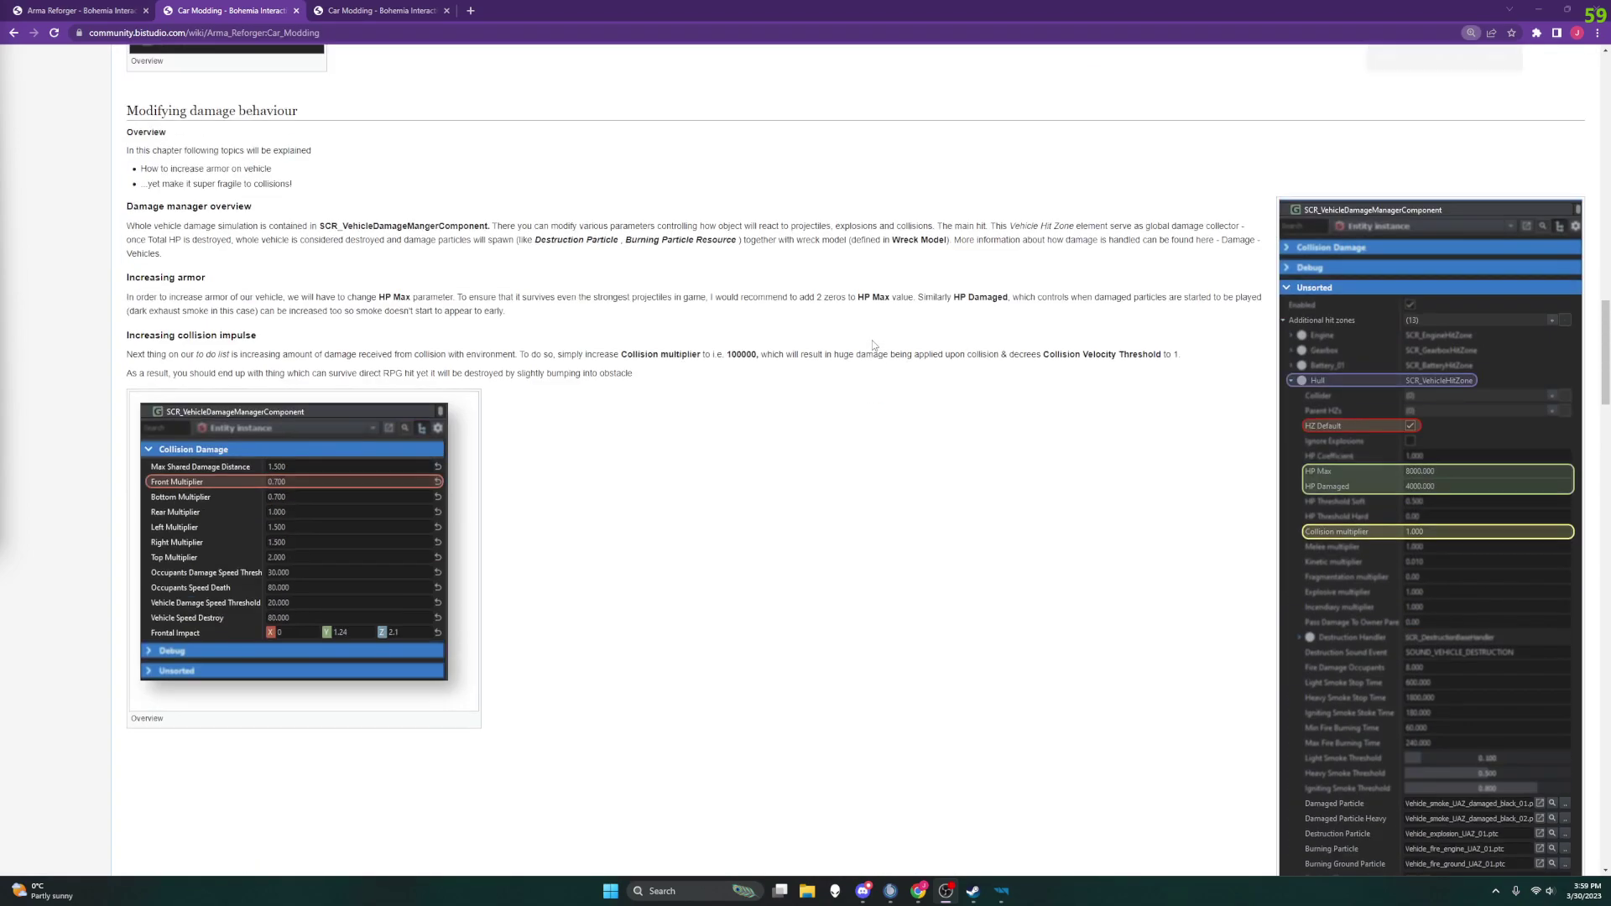
pyautogui.scroll(2, 873, 345)
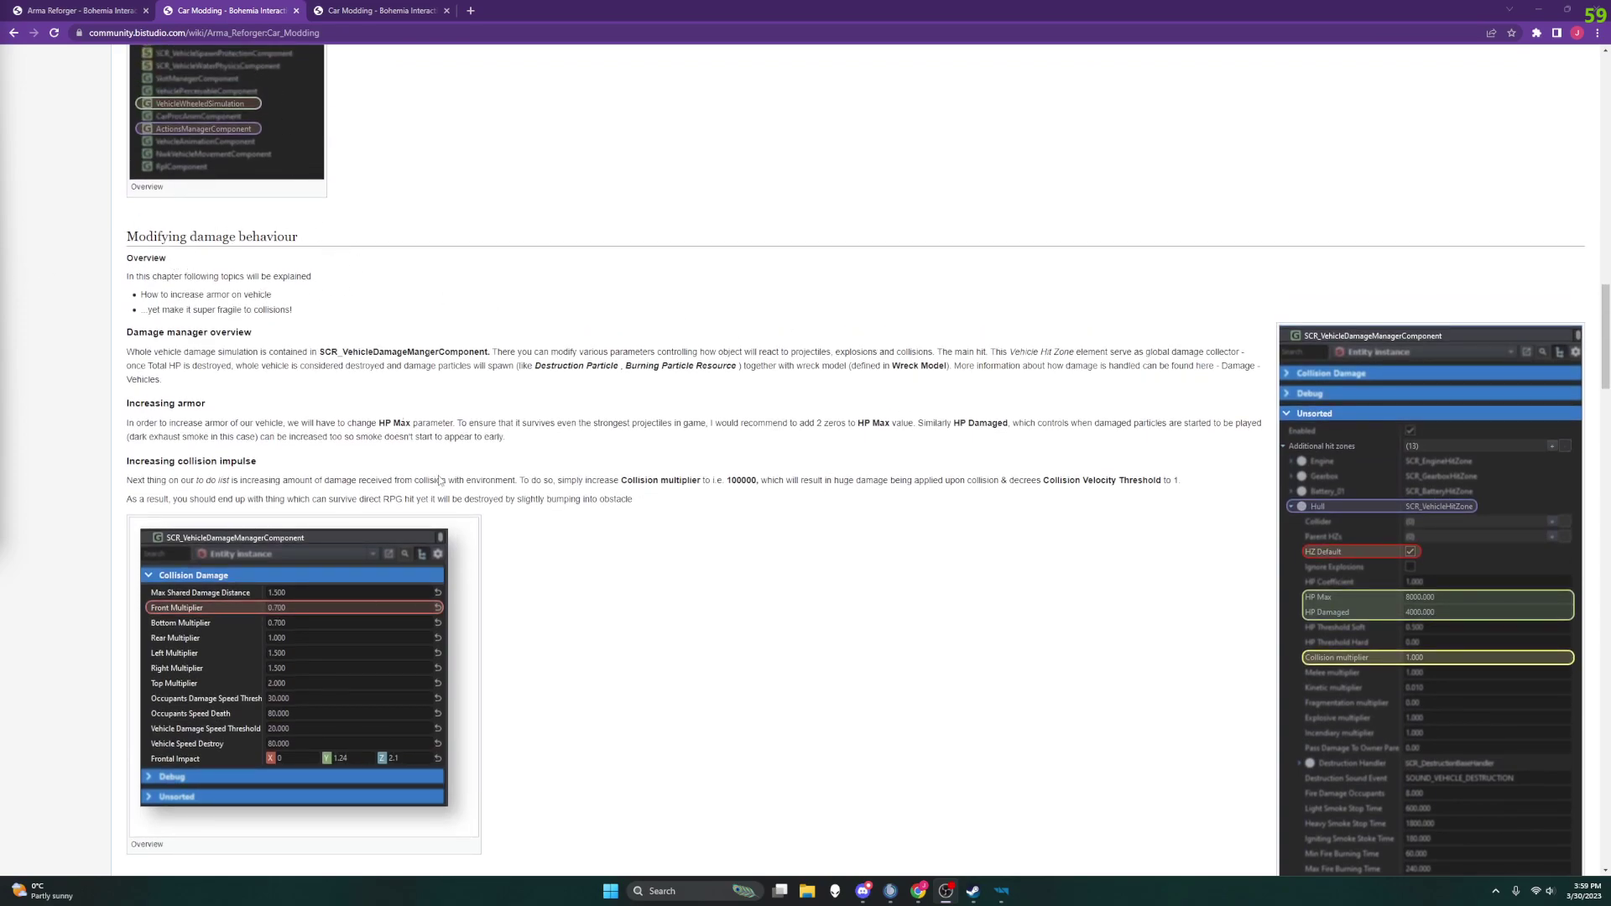
pyautogui.moveTo(1002, 897)
pyautogui.click(975, 832)
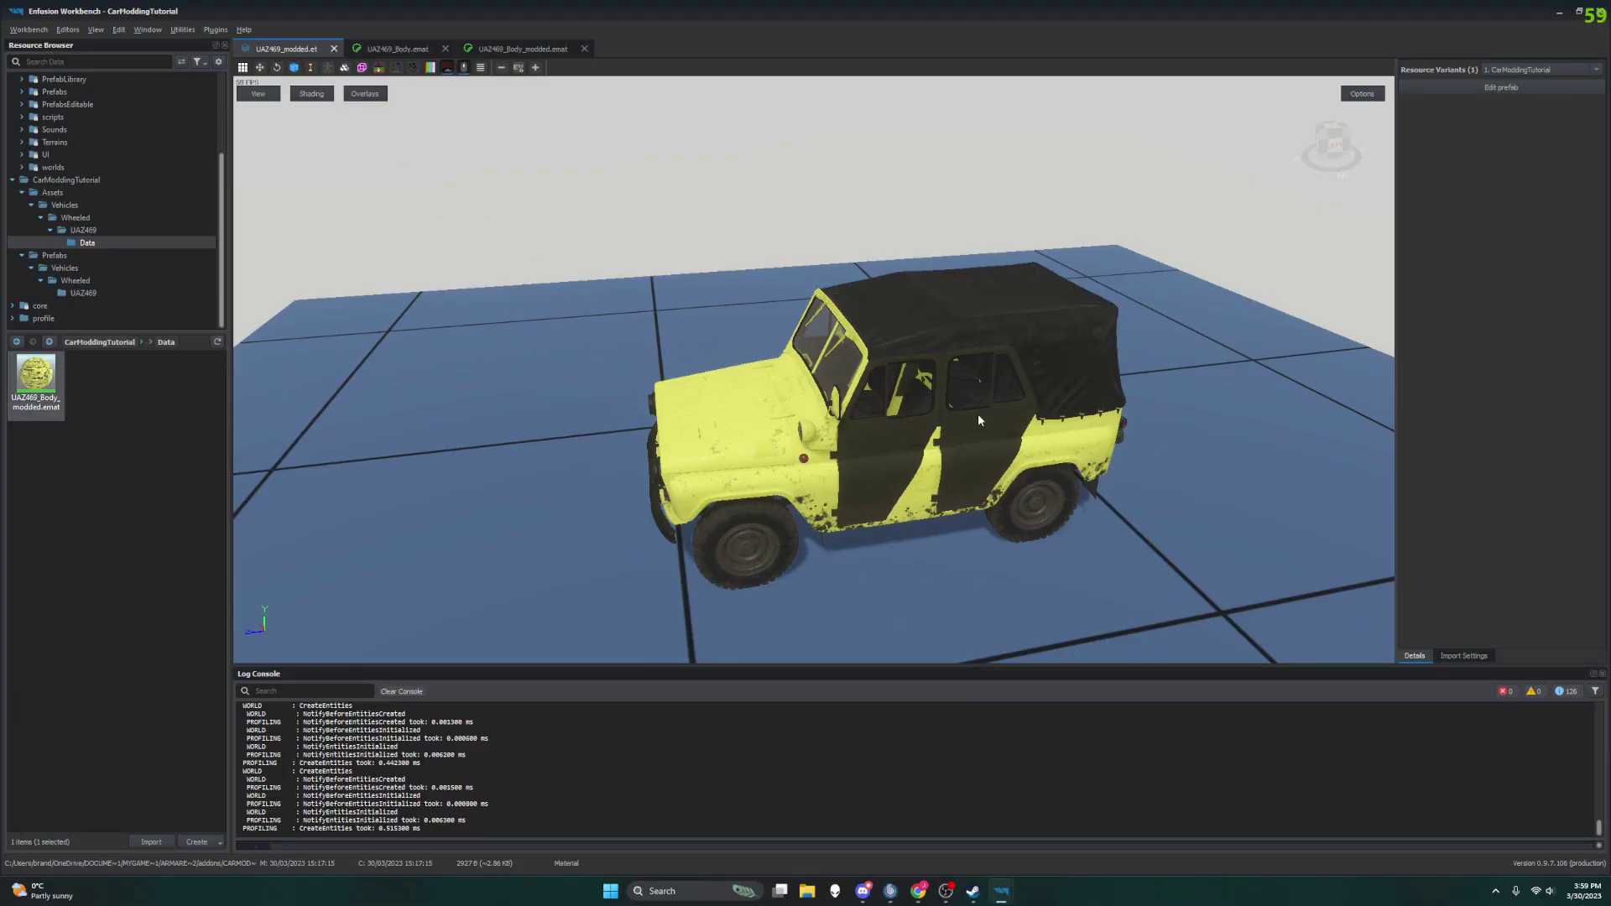
pyautogui.click(1017, 890)
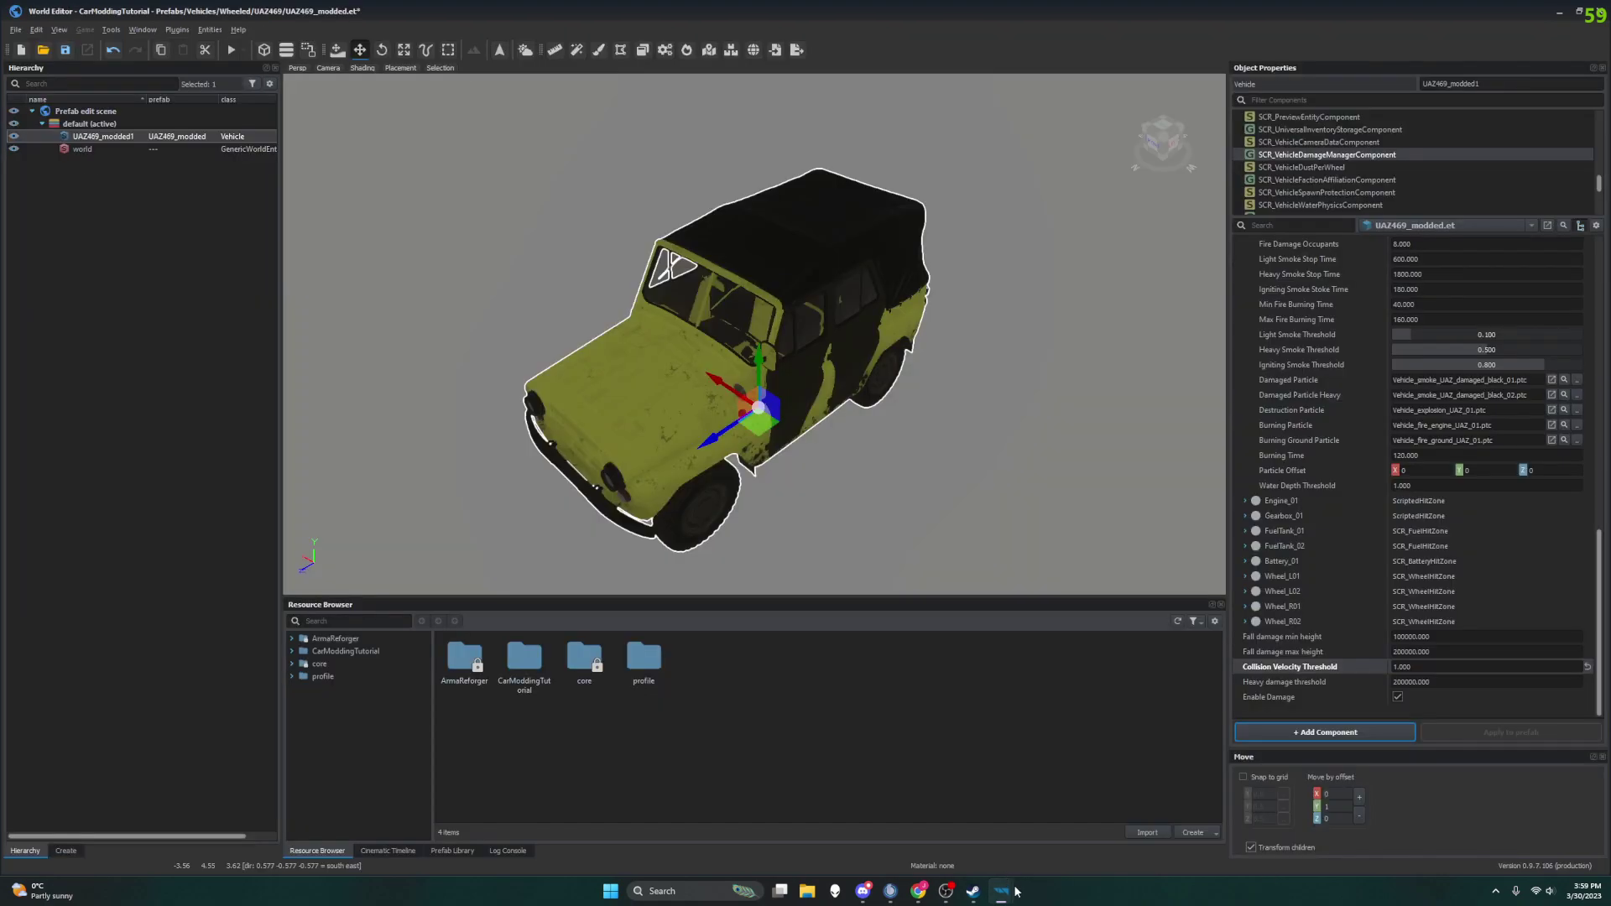
# Return to the wiki and scroll down to the fuel type, tank capacity and consumption section.
pyautogui.click(920, 891)
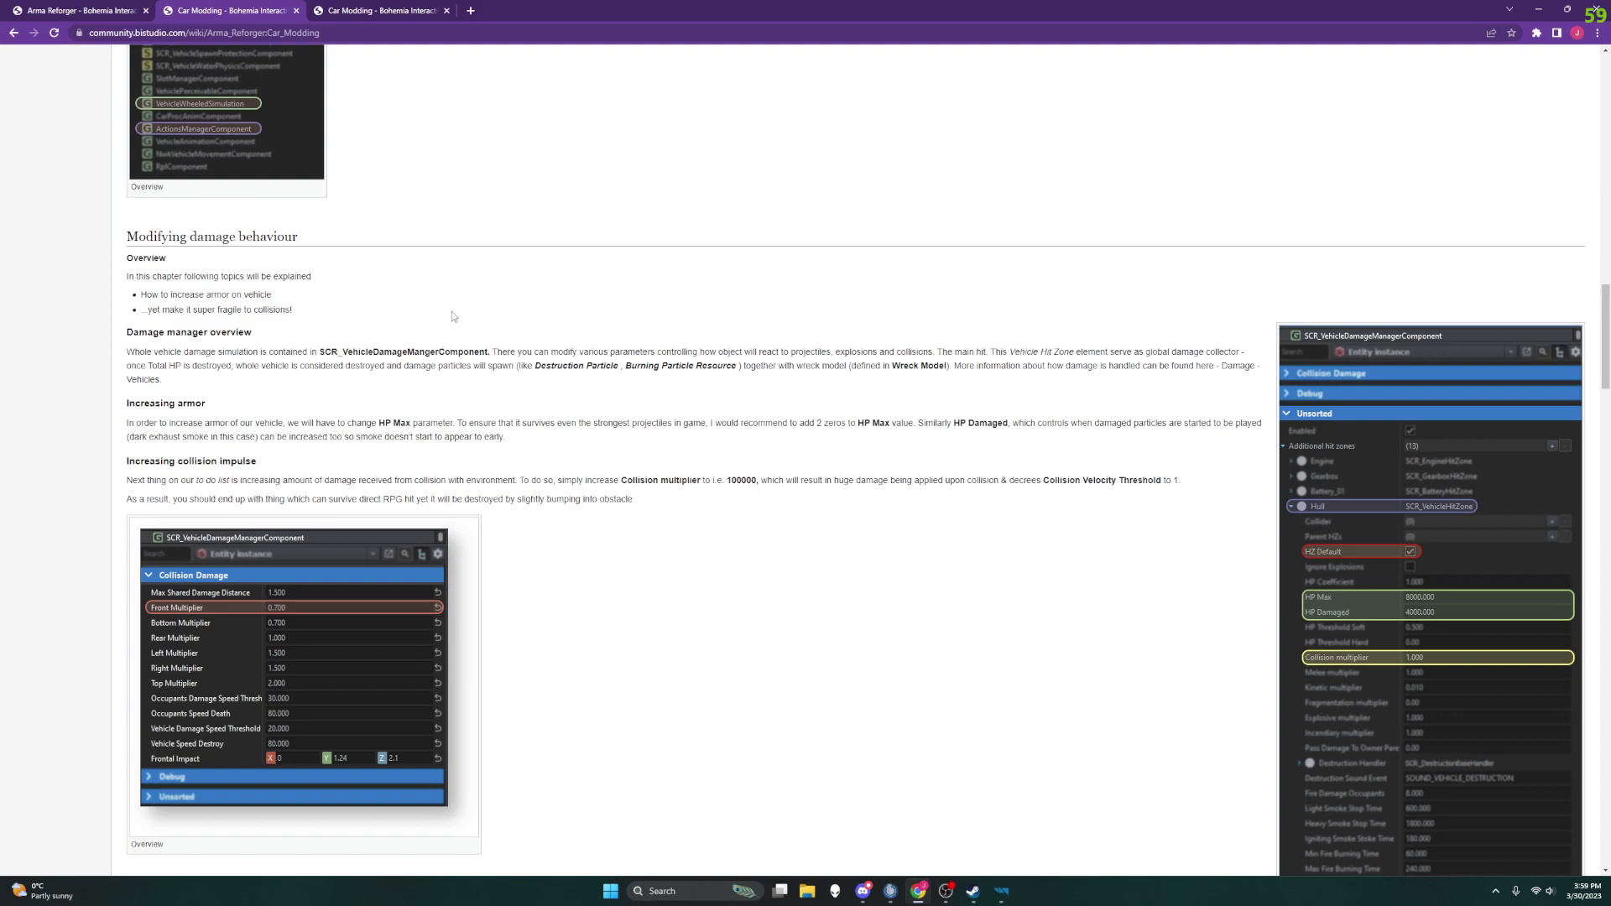
pyautogui.scroll(-15, 451, 312)
pyautogui.scroll(1, 451, 316)
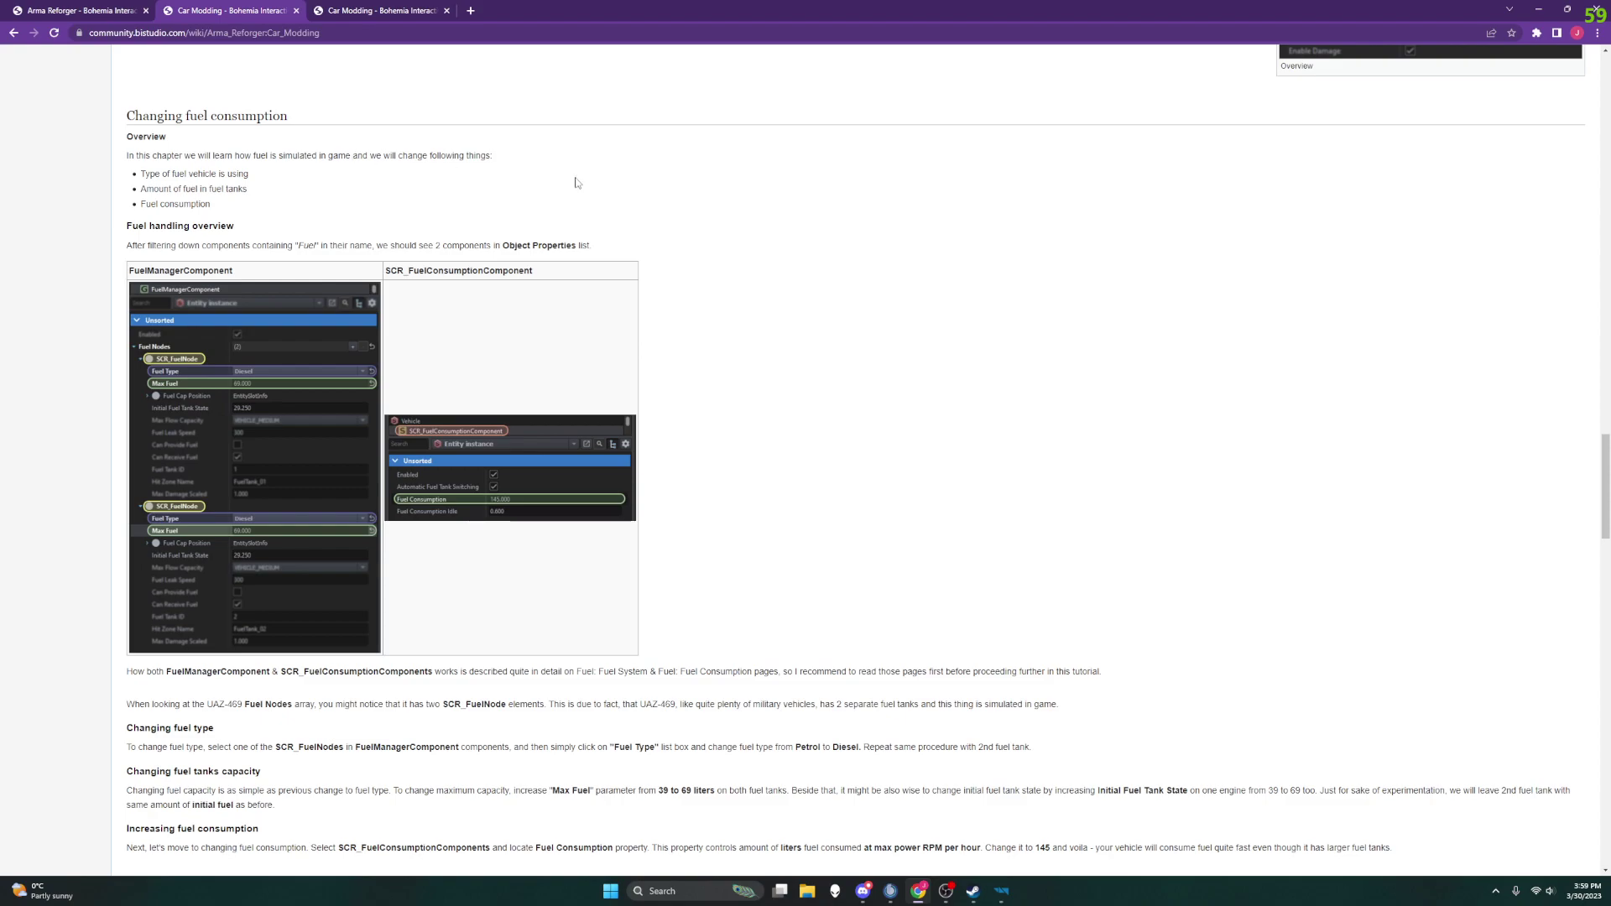
pyautogui.click(1003, 894)
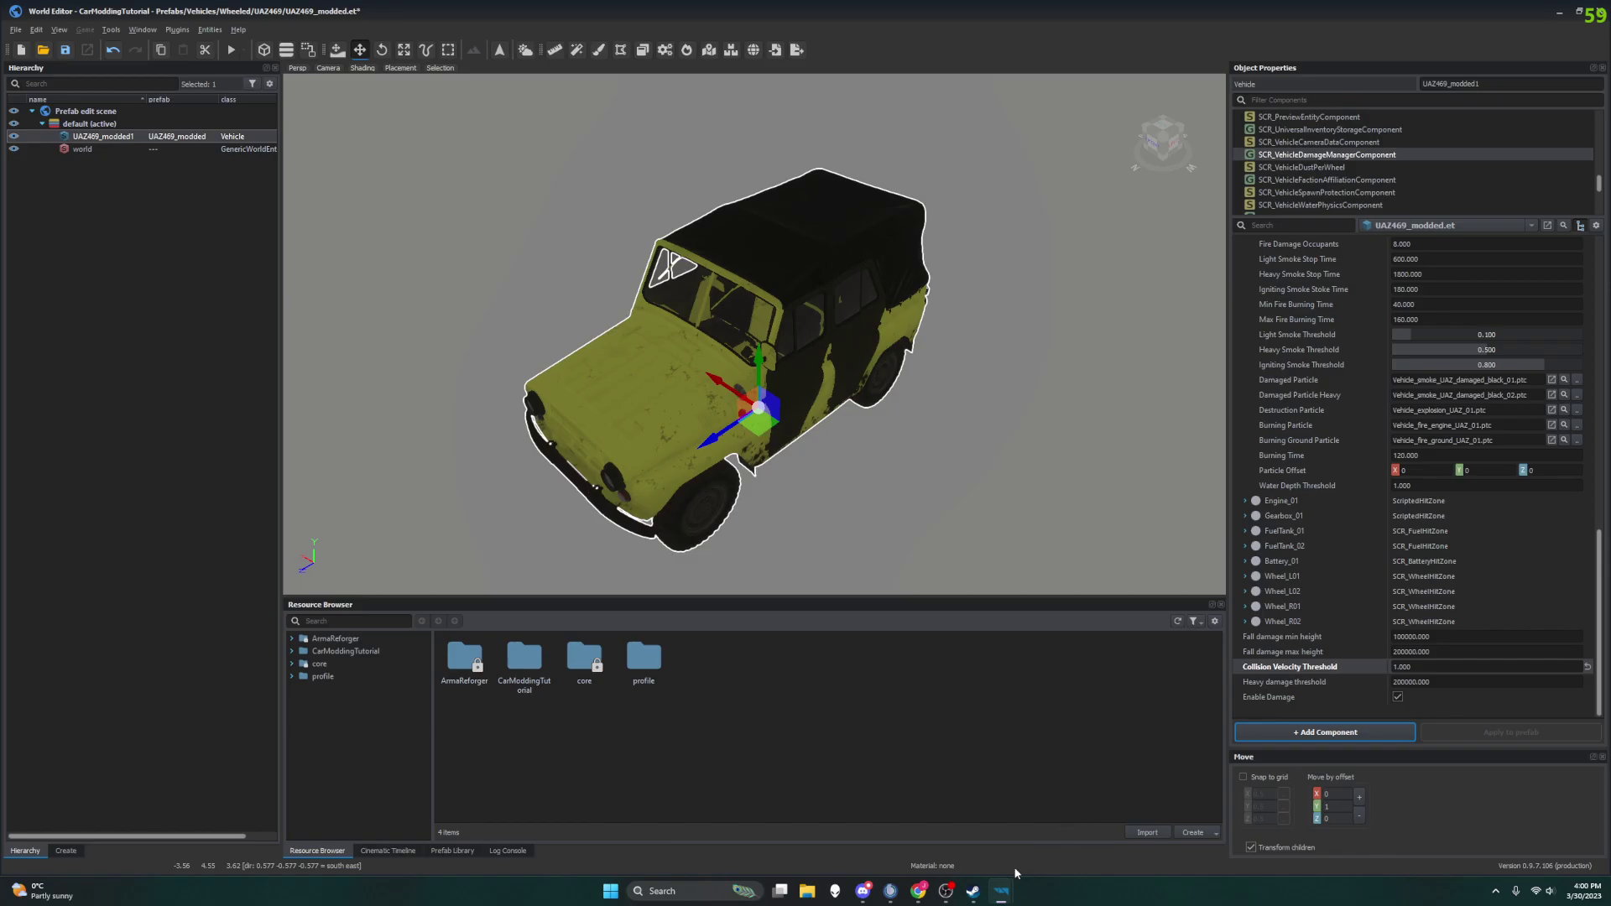
pyautogui.click(918, 891)
pyautogui.scroll(-1, 275, 430)
pyautogui.scroll(-2, 274, 430)
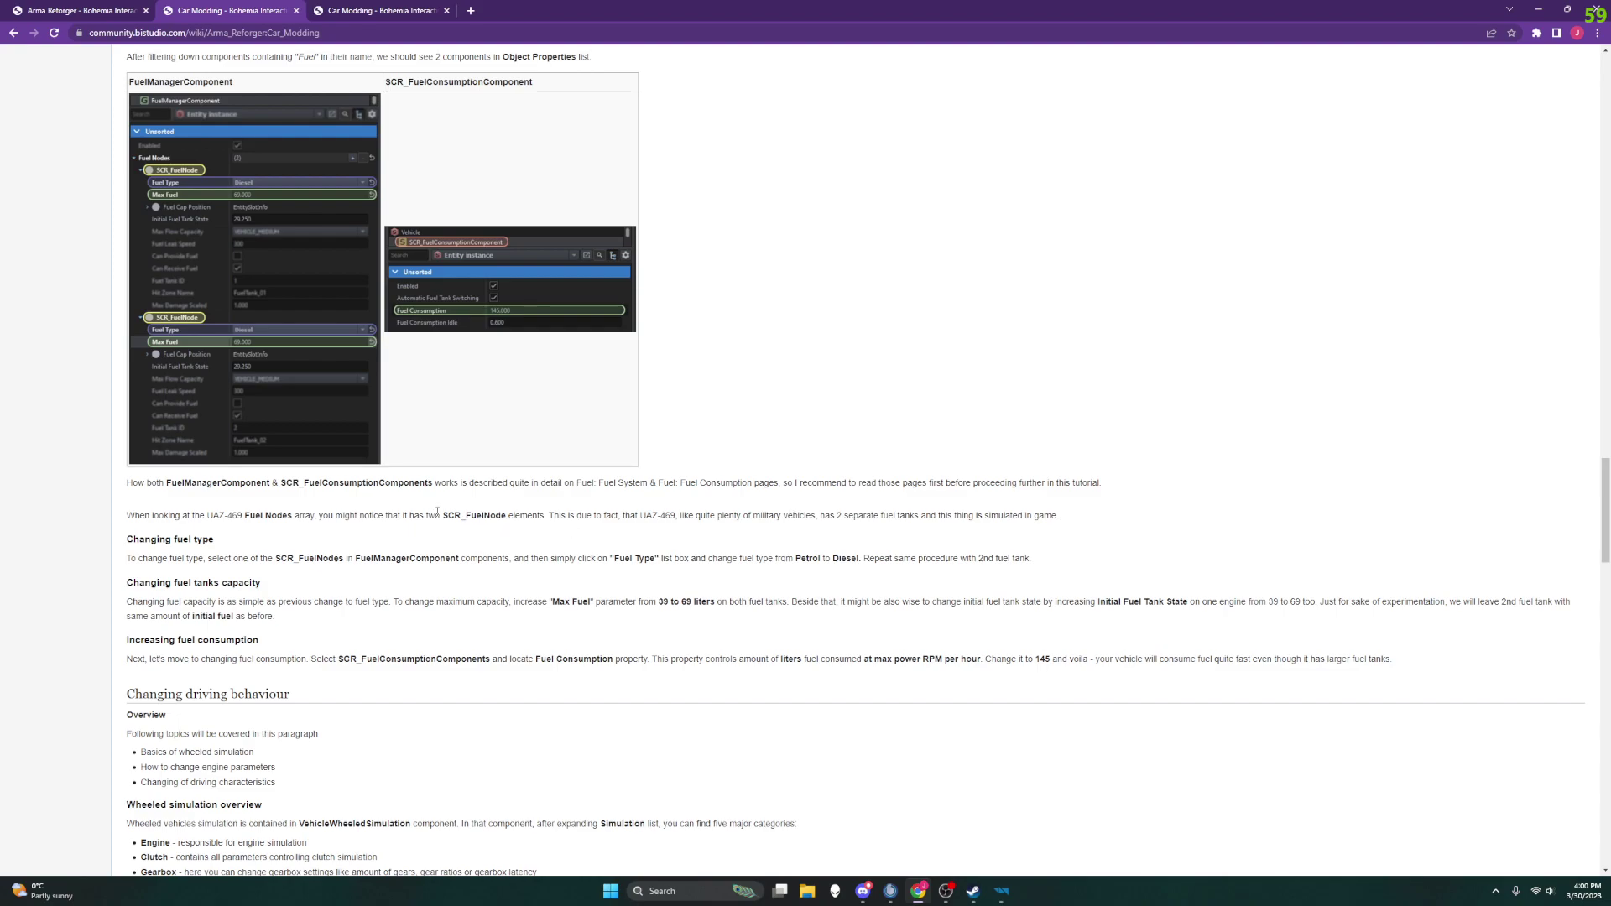
pyautogui.scroll(-2, 376, 510)
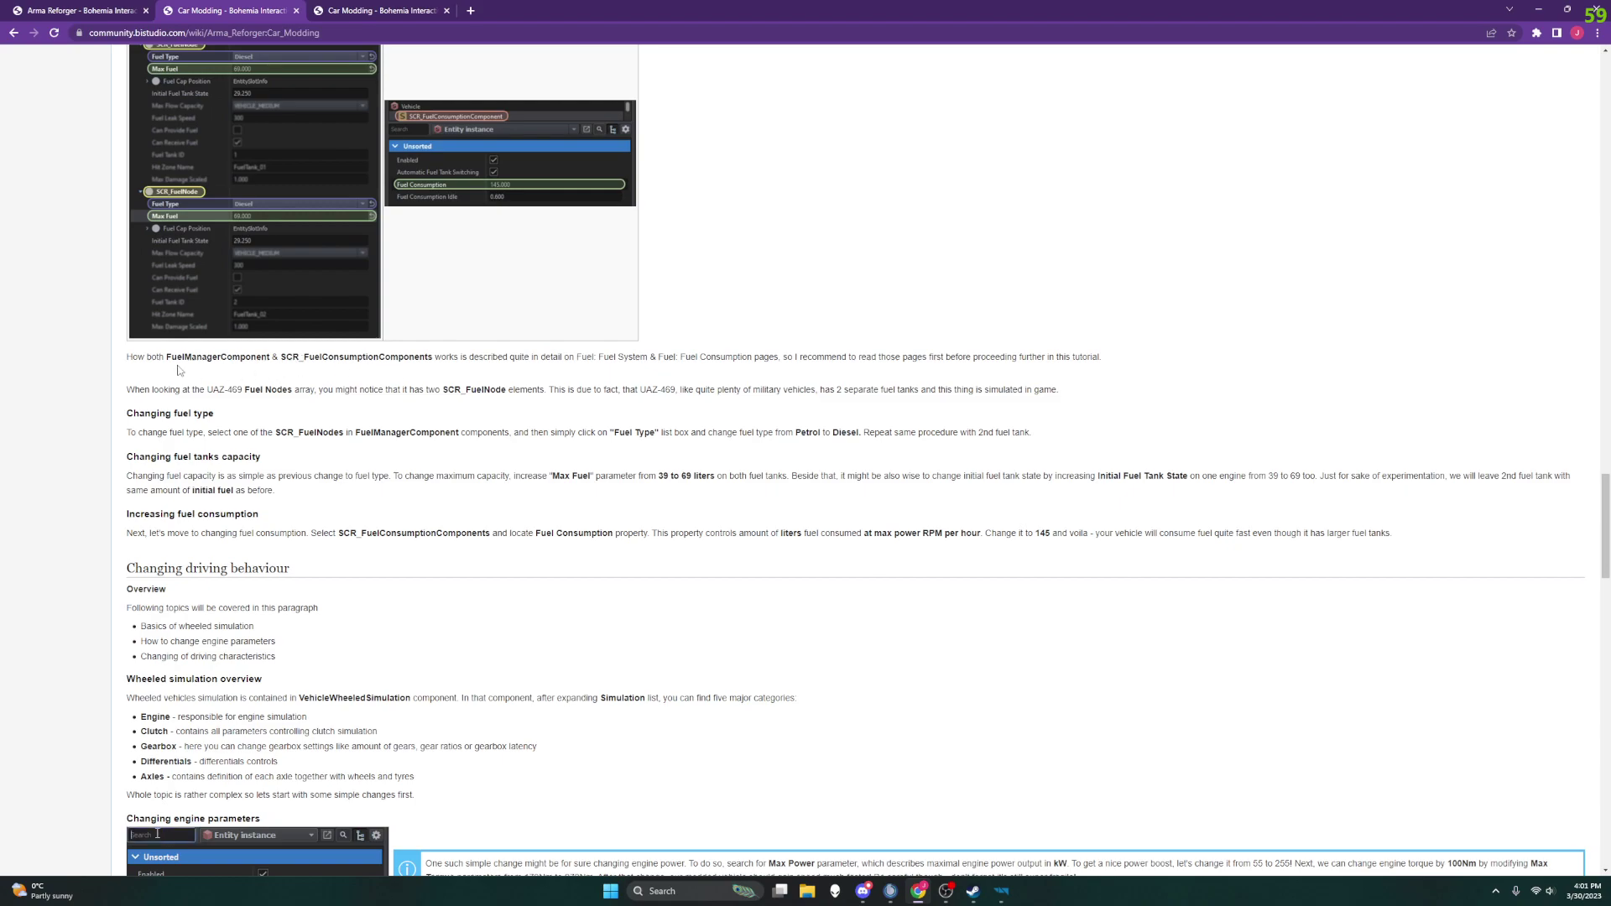
pyautogui.scroll(2, 216, 352)
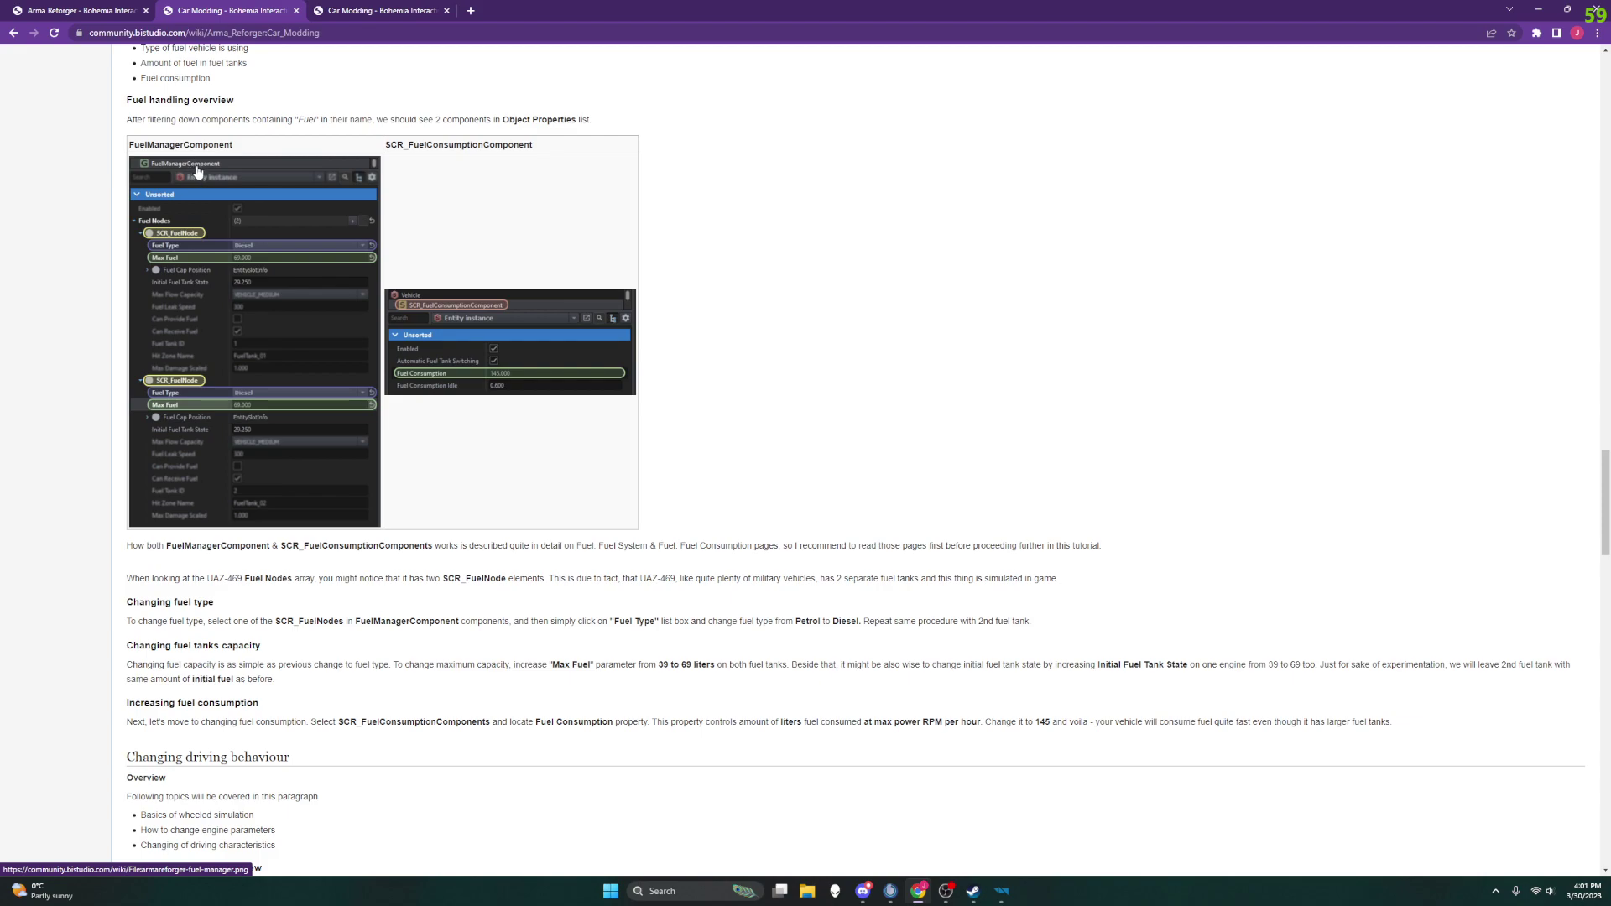
pyautogui.moveTo(1007, 898)
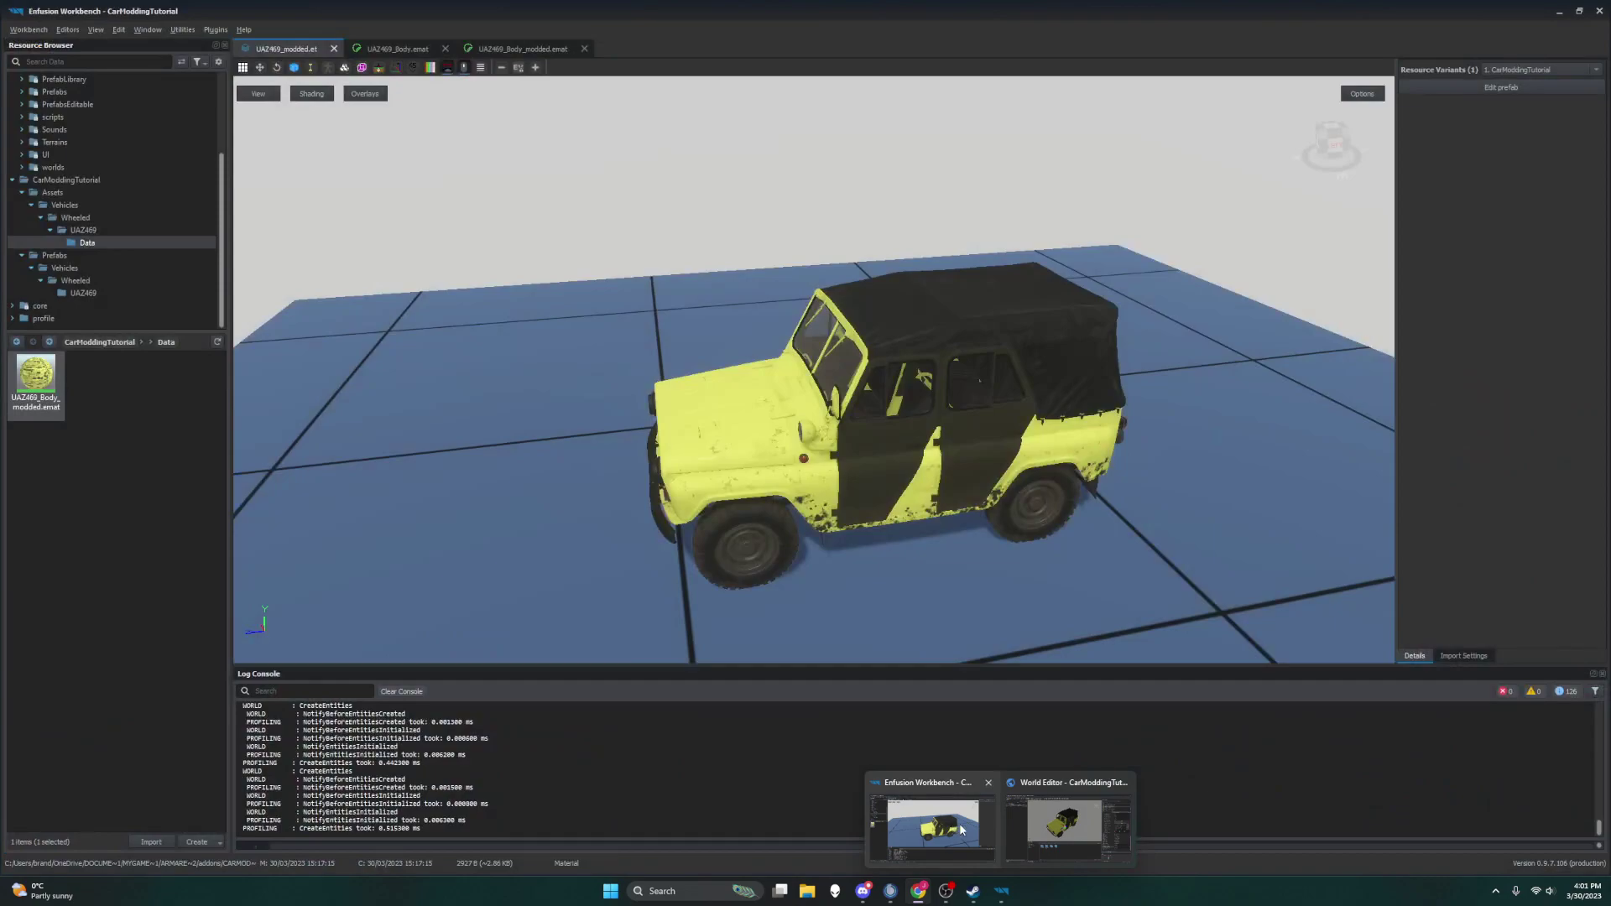
# Filter the UAZ469_modded1 components by 'fu' to show only FuelManagerComponent and SCR_FuelConsumptionComponent.
pyautogui.click(1066, 827)
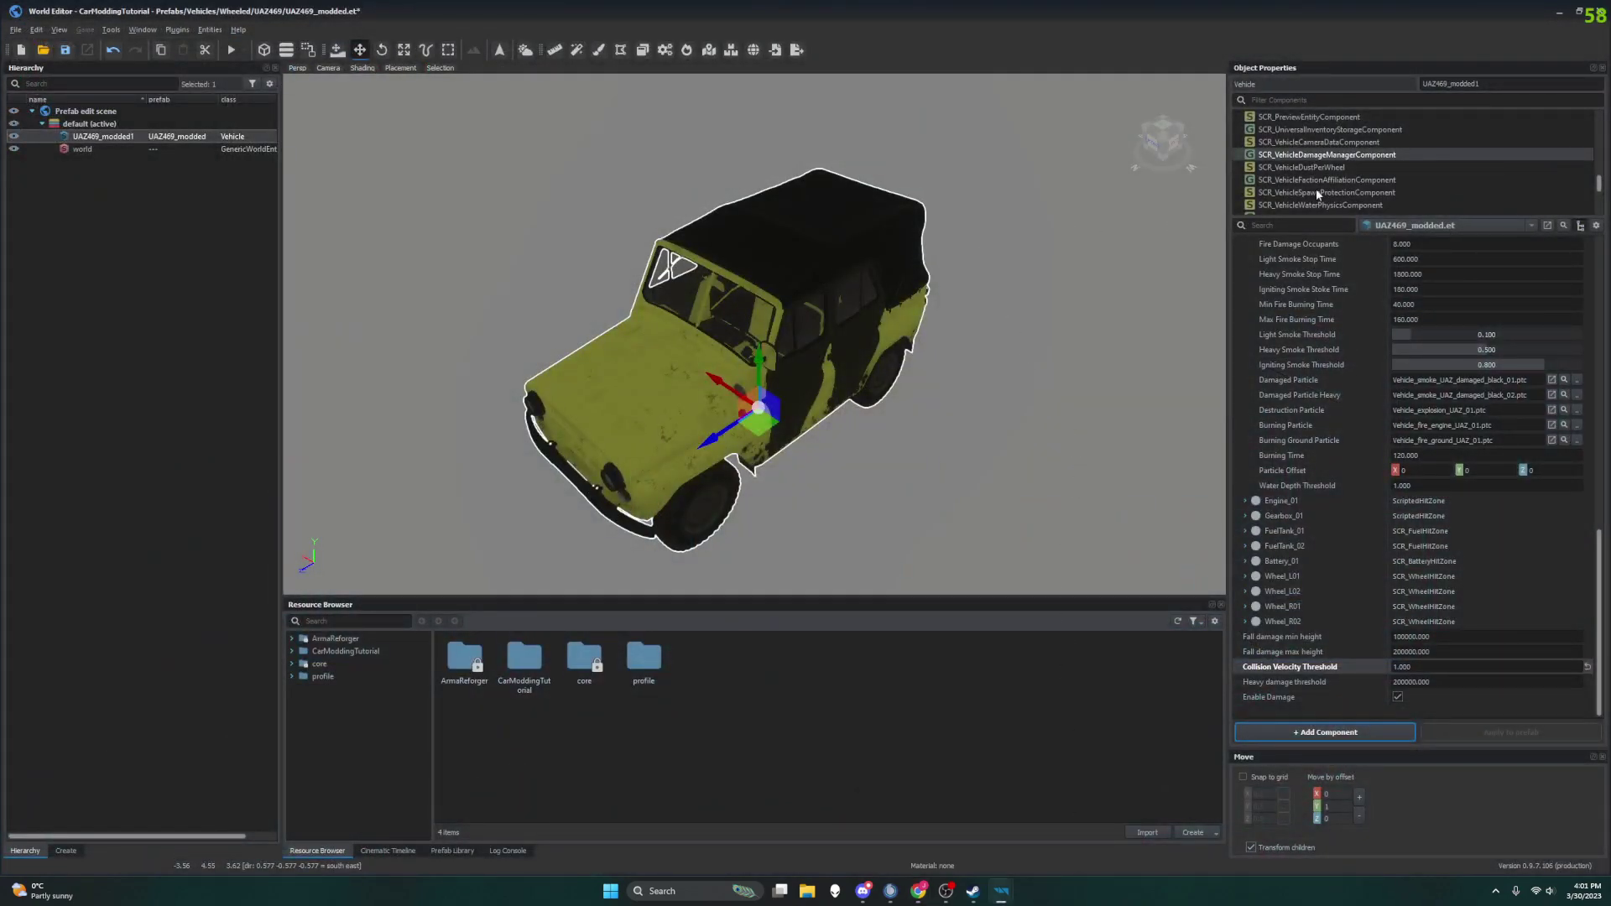
pyautogui.scroll(-5, 1314, 167)
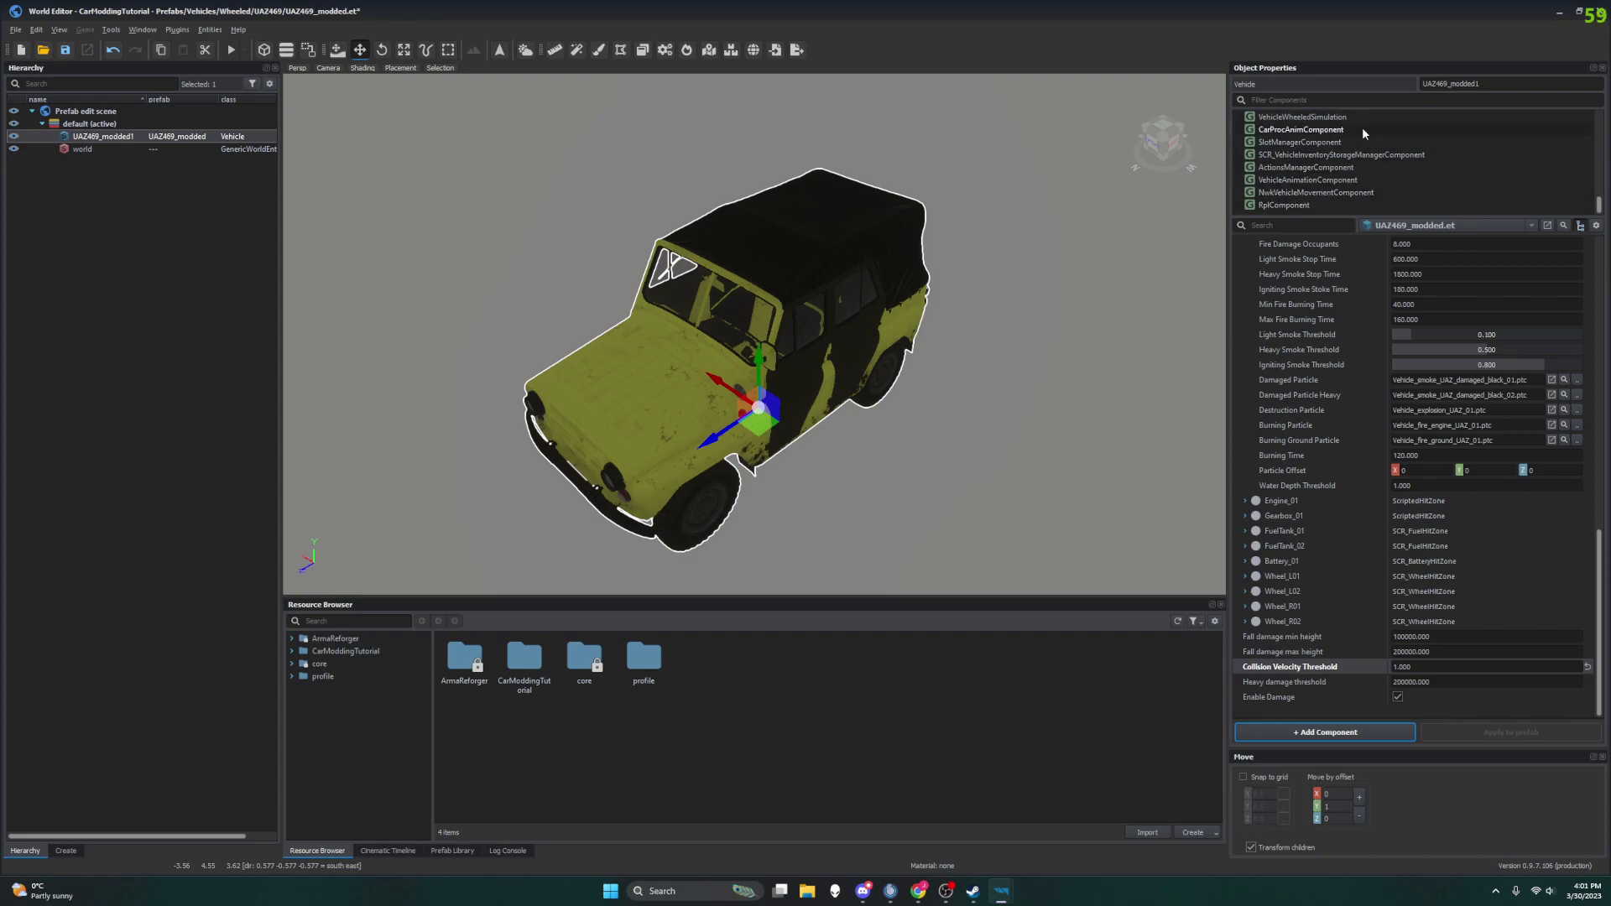
pyautogui.scroll(8, 1323, 193)
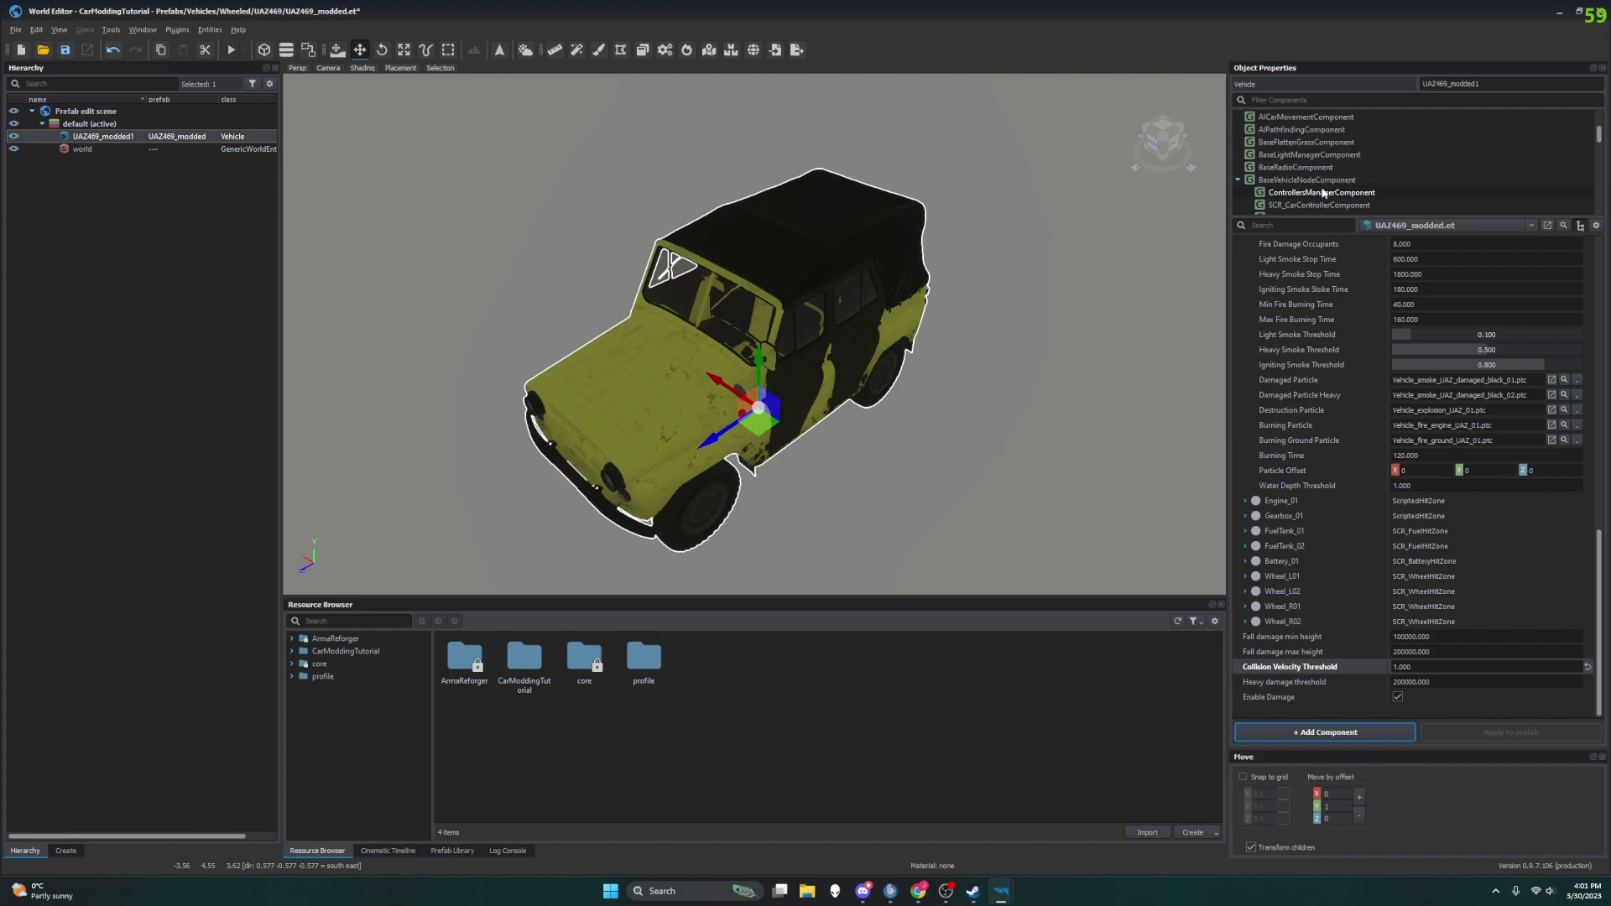
pyautogui.scroll(-3, 1323, 193)
pyautogui.click(1283, 101)
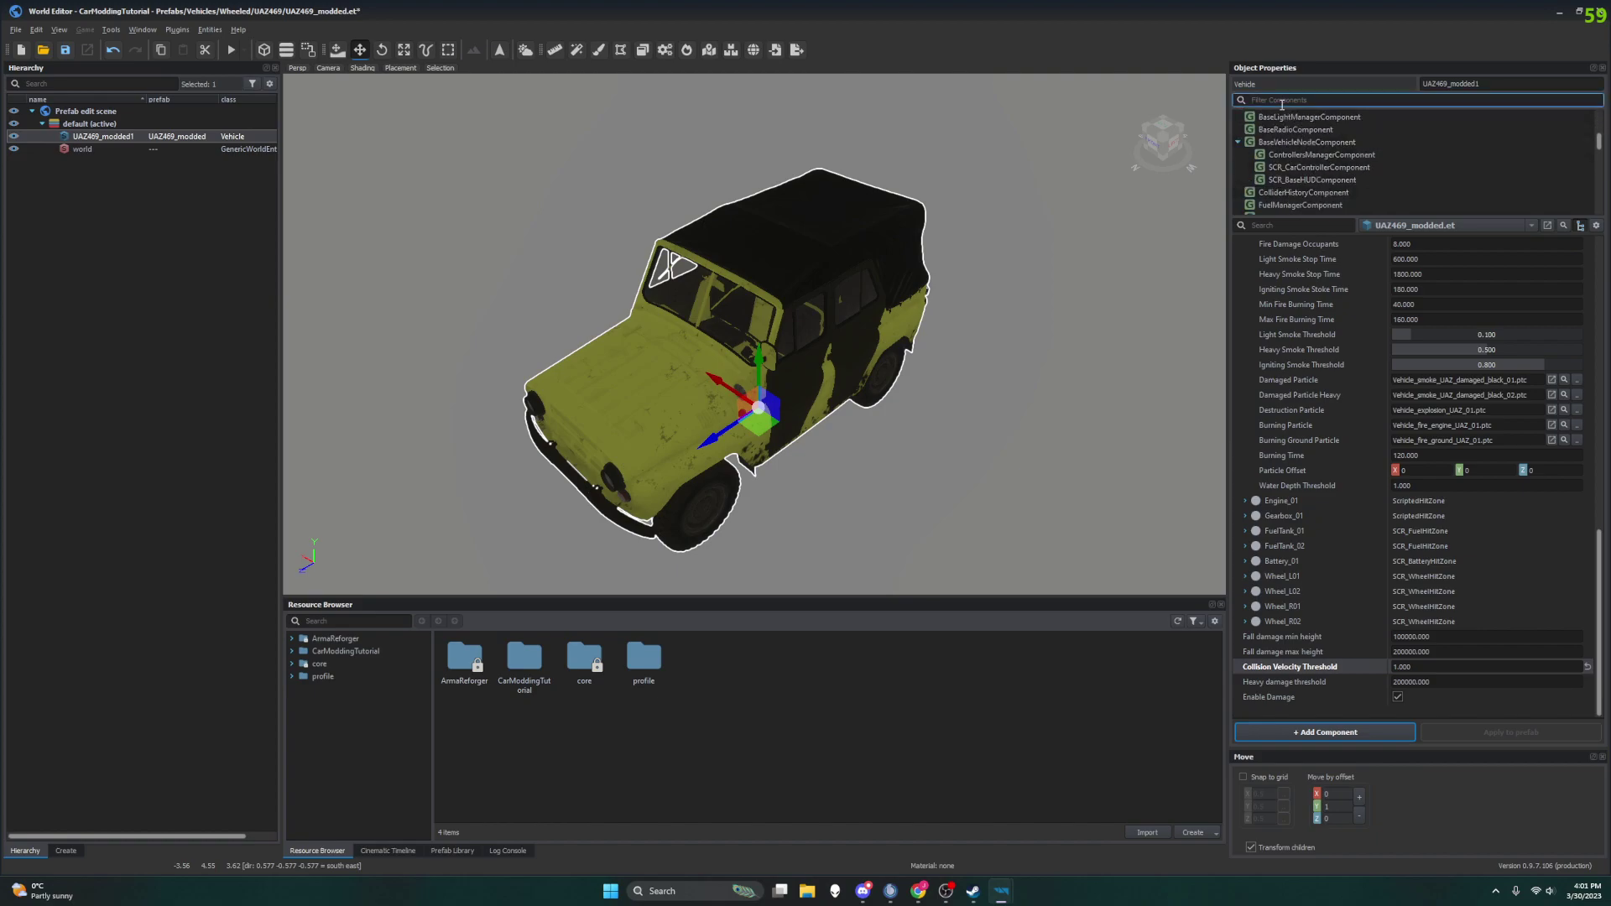
pyautogui.write('fuel')
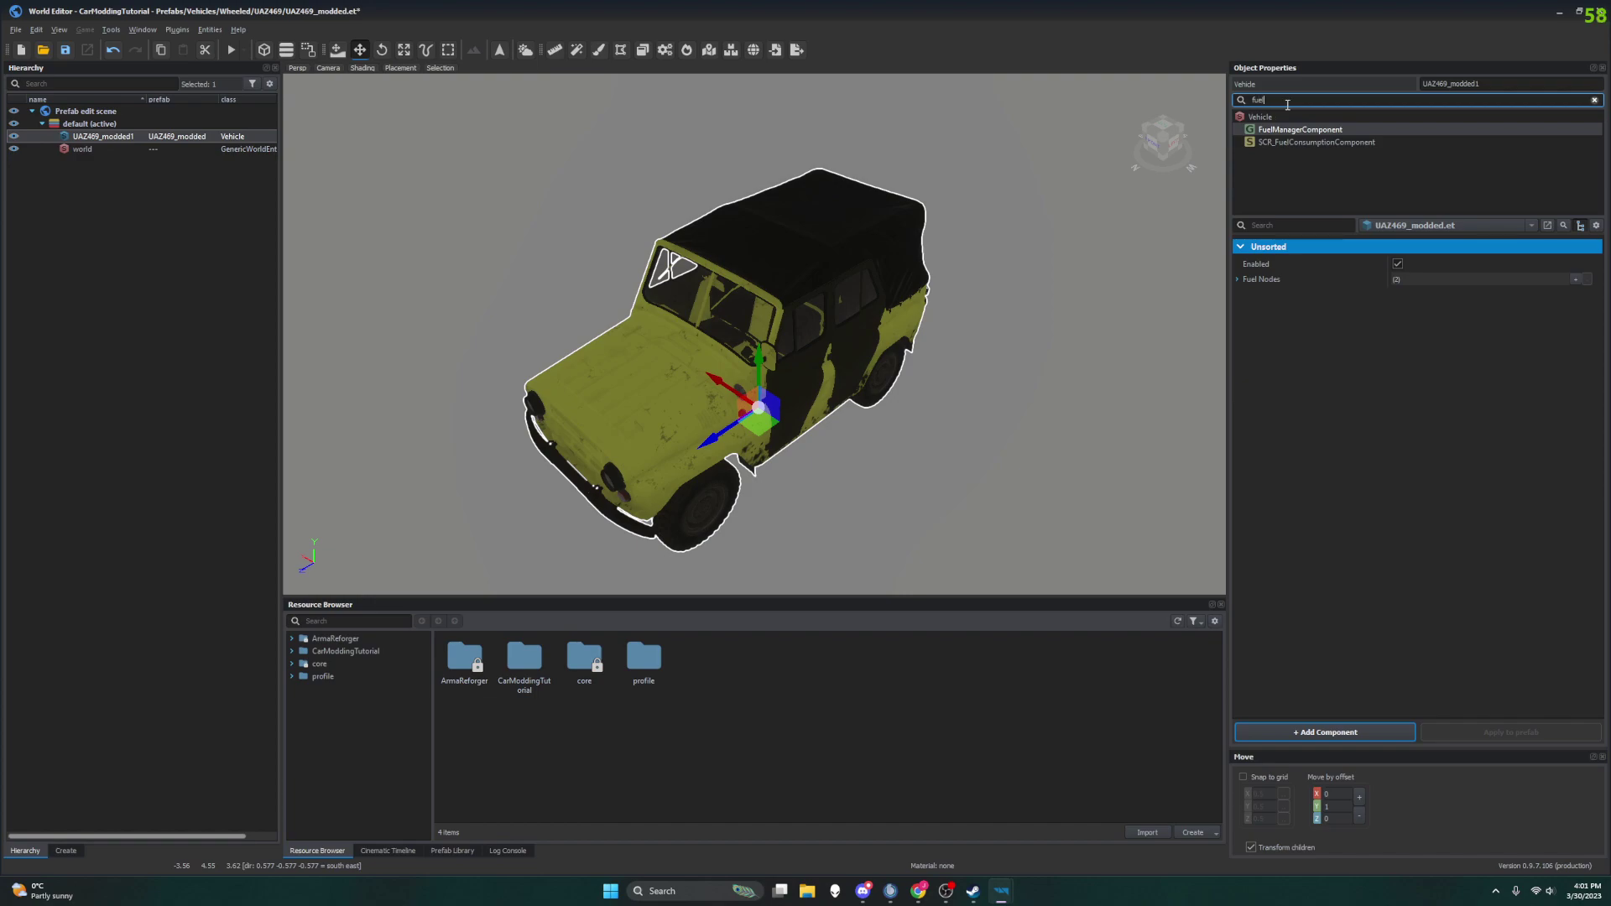
# Expand FuelManagerComponent's Fuel Nodes array and both SCR_FuelNode entries.
pyautogui.click(1321, 131)
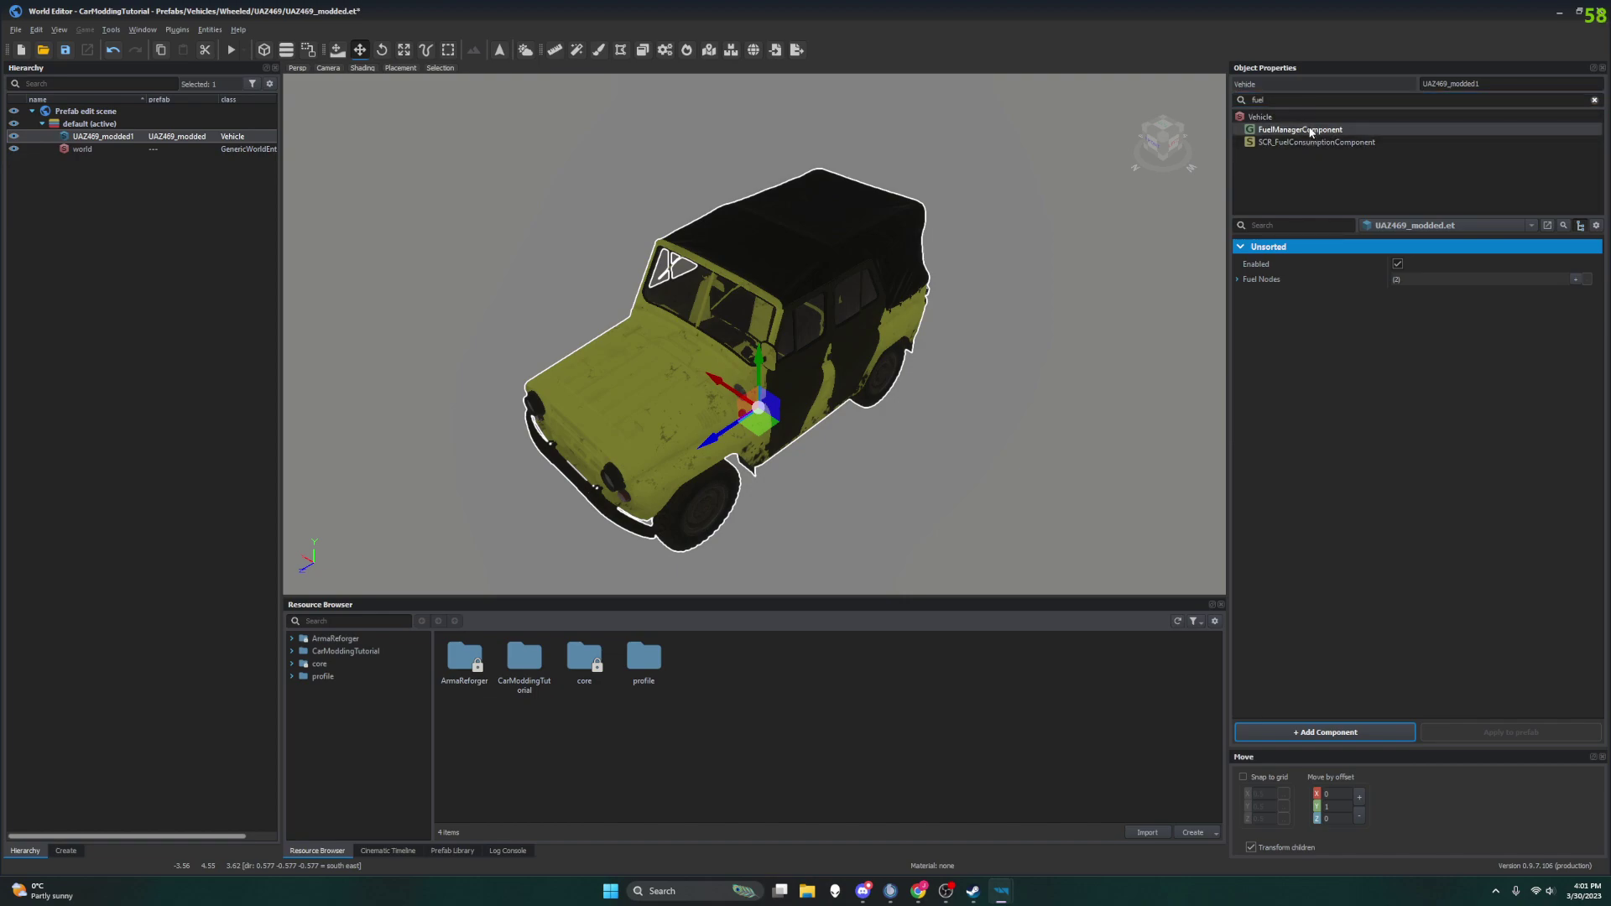
pyautogui.click(1237, 279)
pyautogui.click(1245, 295)
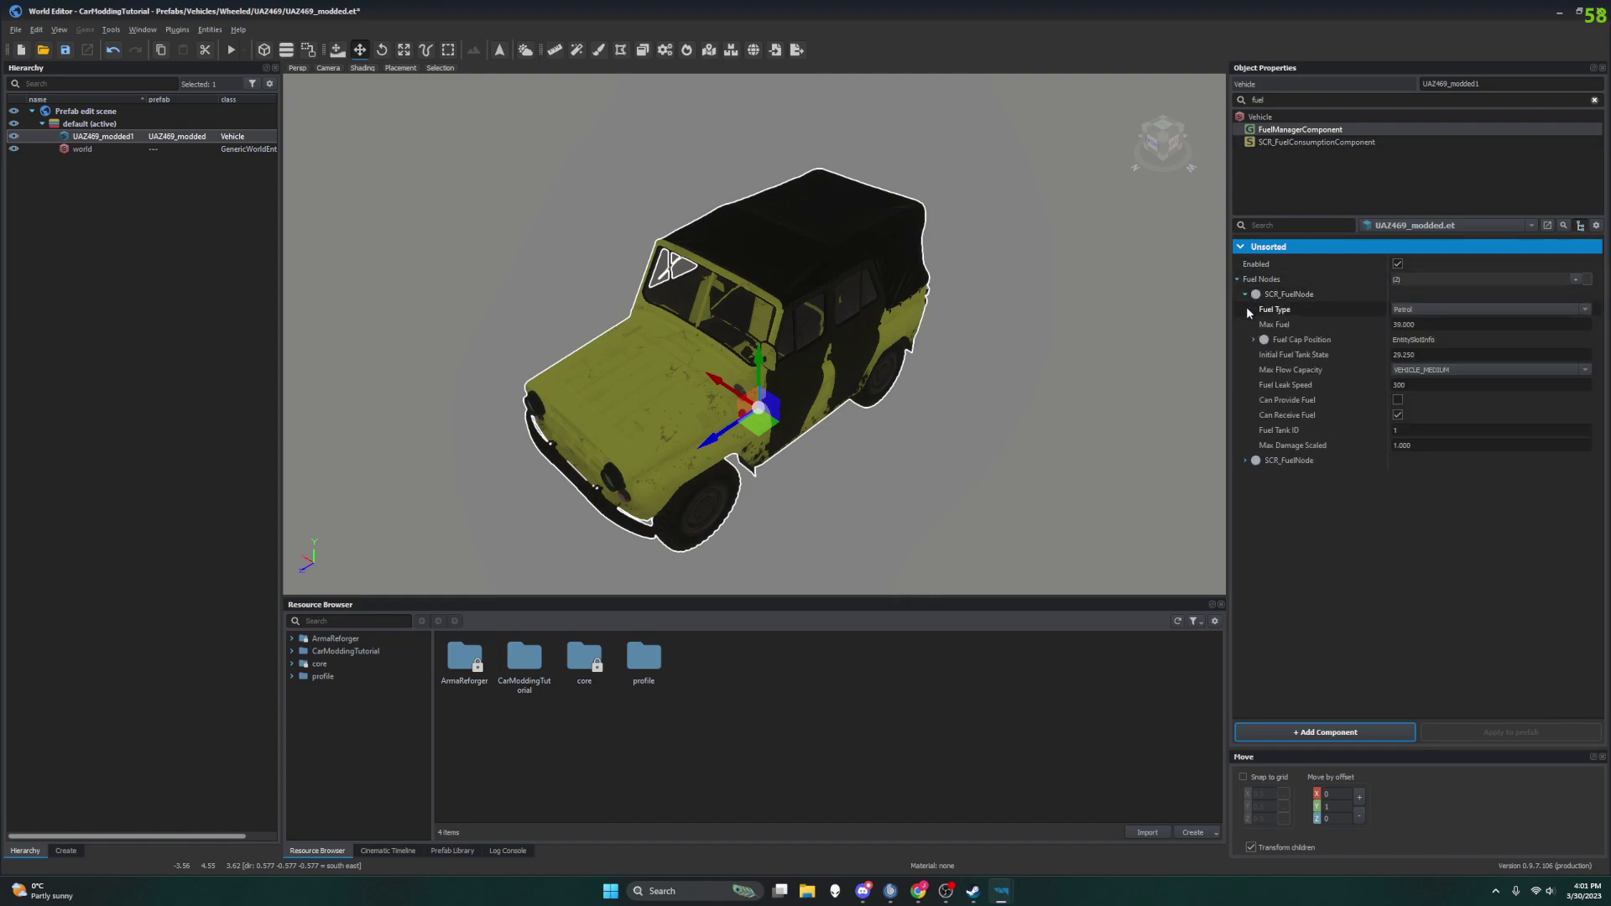
pyautogui.click(1246, 460)
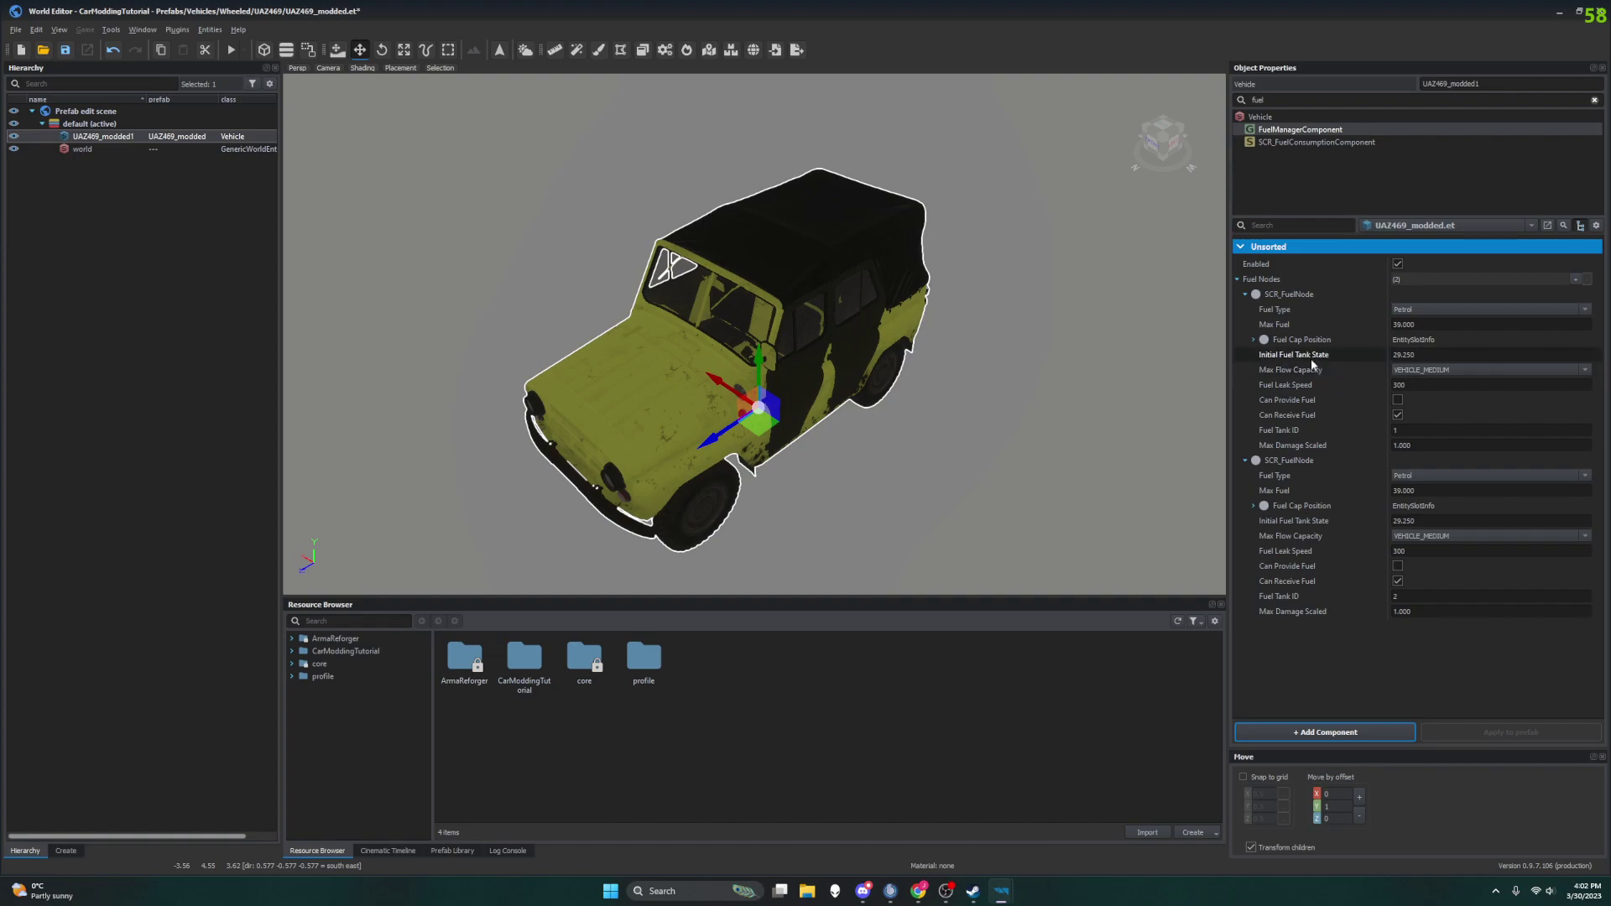
# Drag the first tank's Initial Fuel Tank State, then undo it back to 29.250.
pyautogui.moveTo(1314, 357)
pyautogui.moveTo(1396, 354); pyautogui.dragTo(1316, 390)
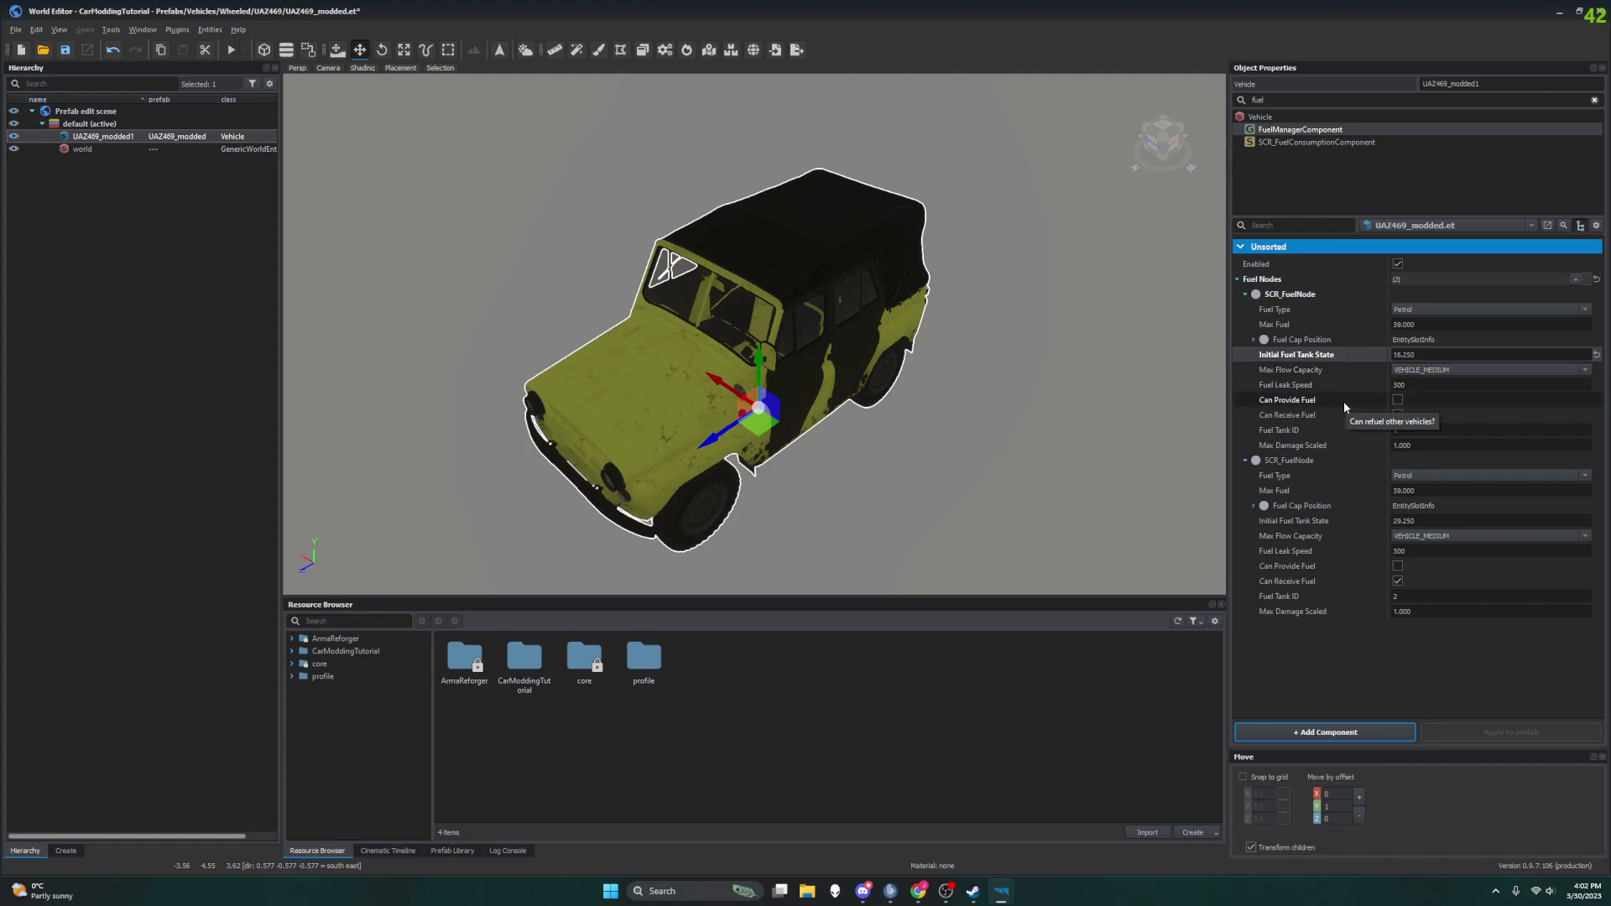
pyautogui.hotkey('ctrl', 'z')
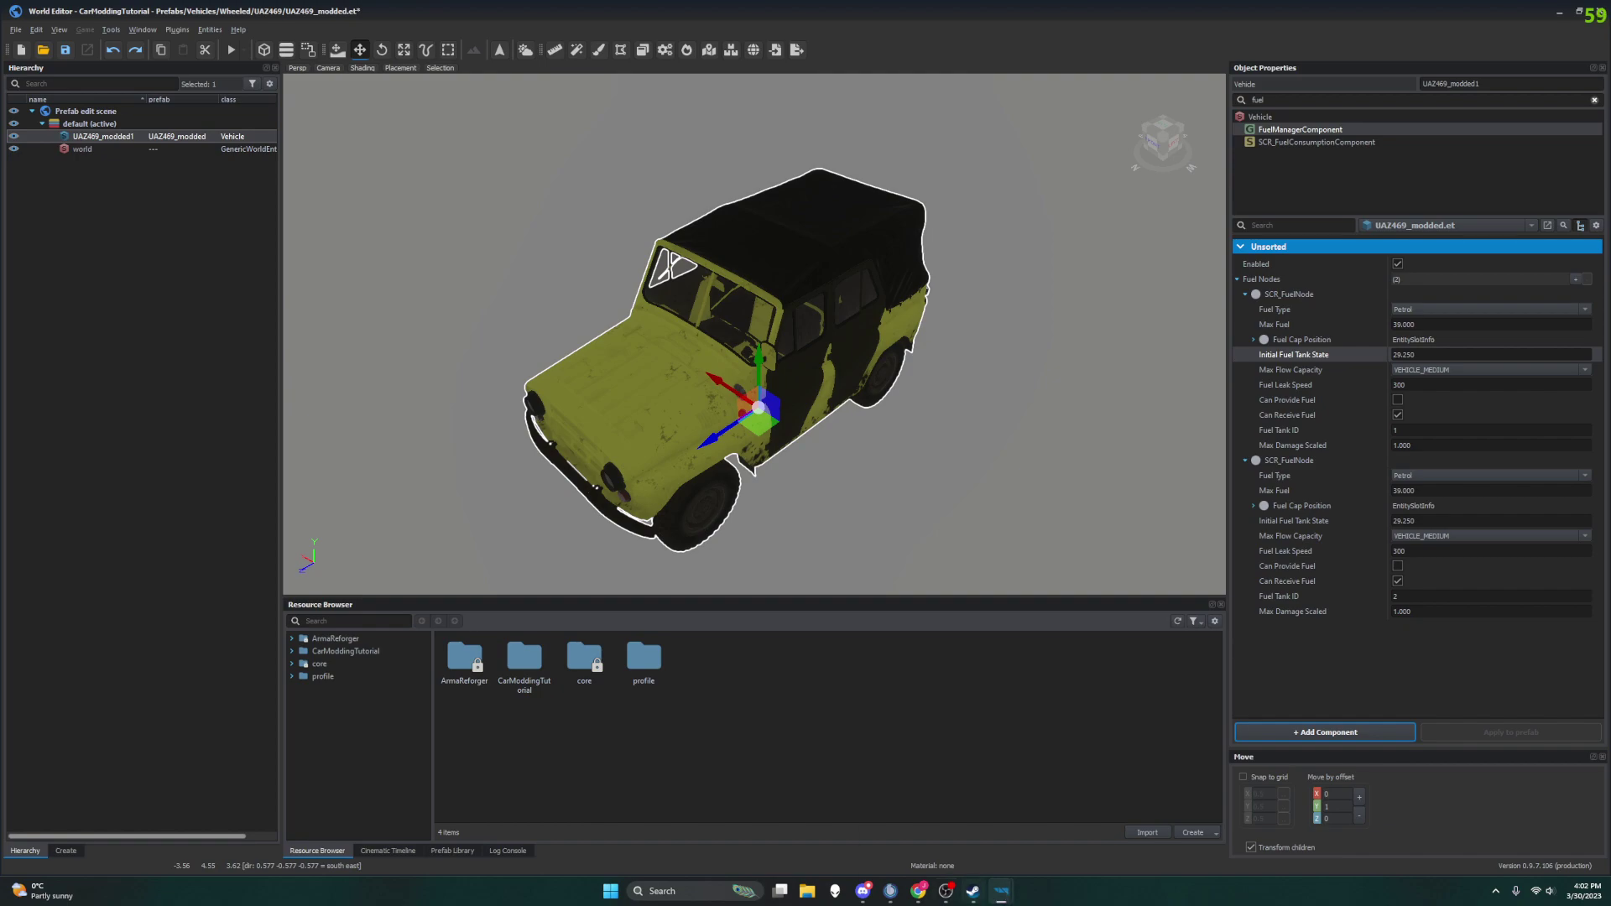
pyautogui.click(916, 889)
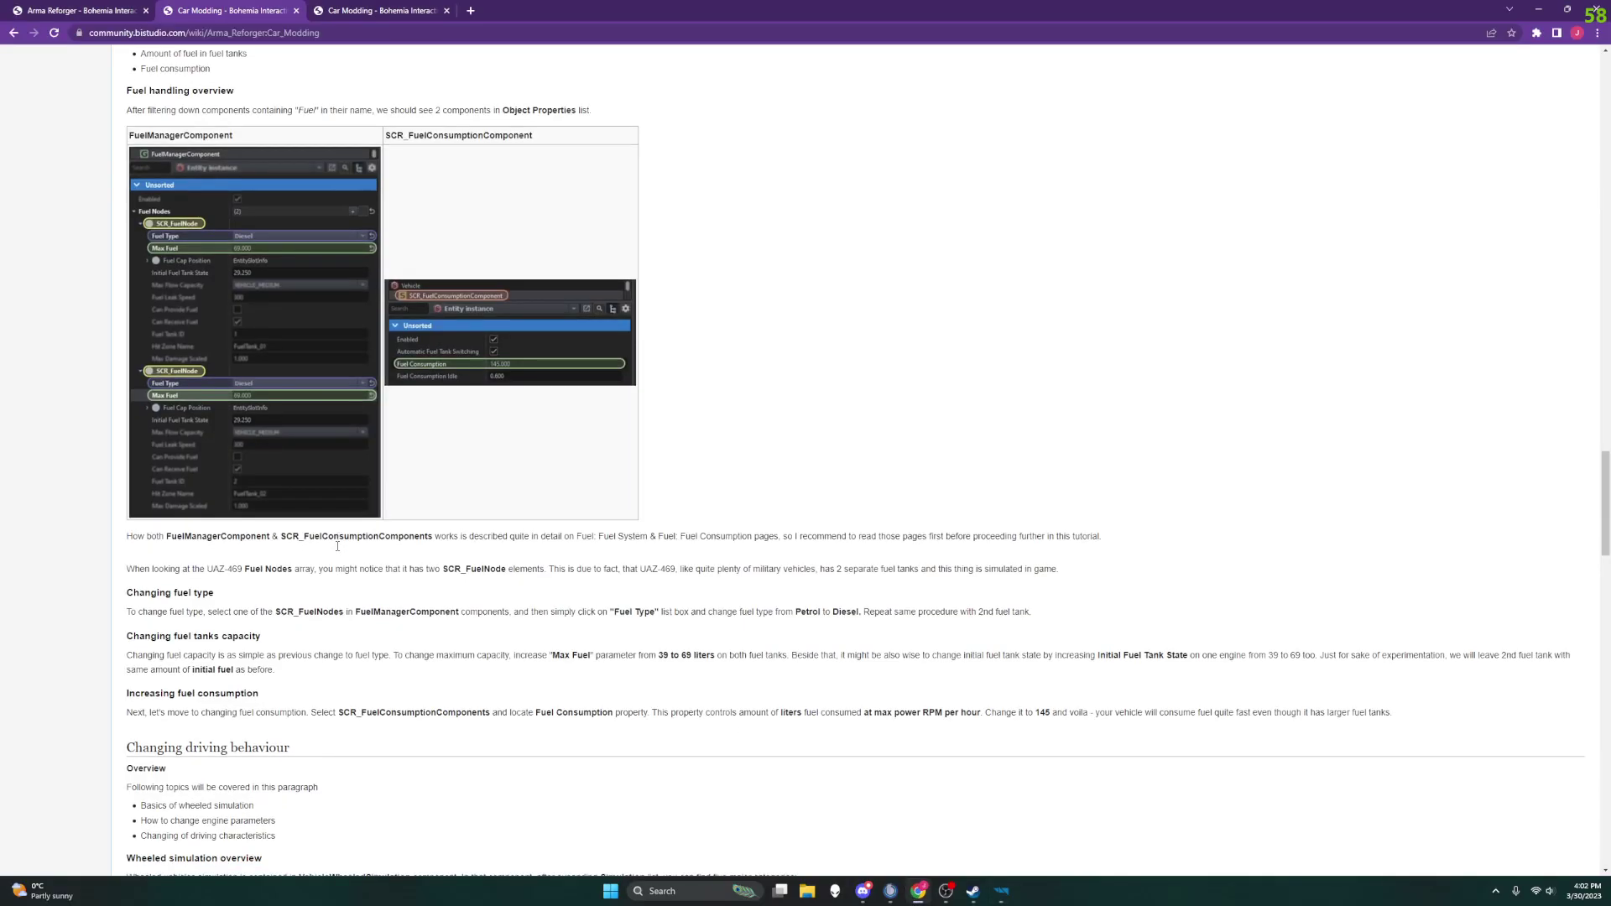
pyautogui.scroll(-2, 369, 583)
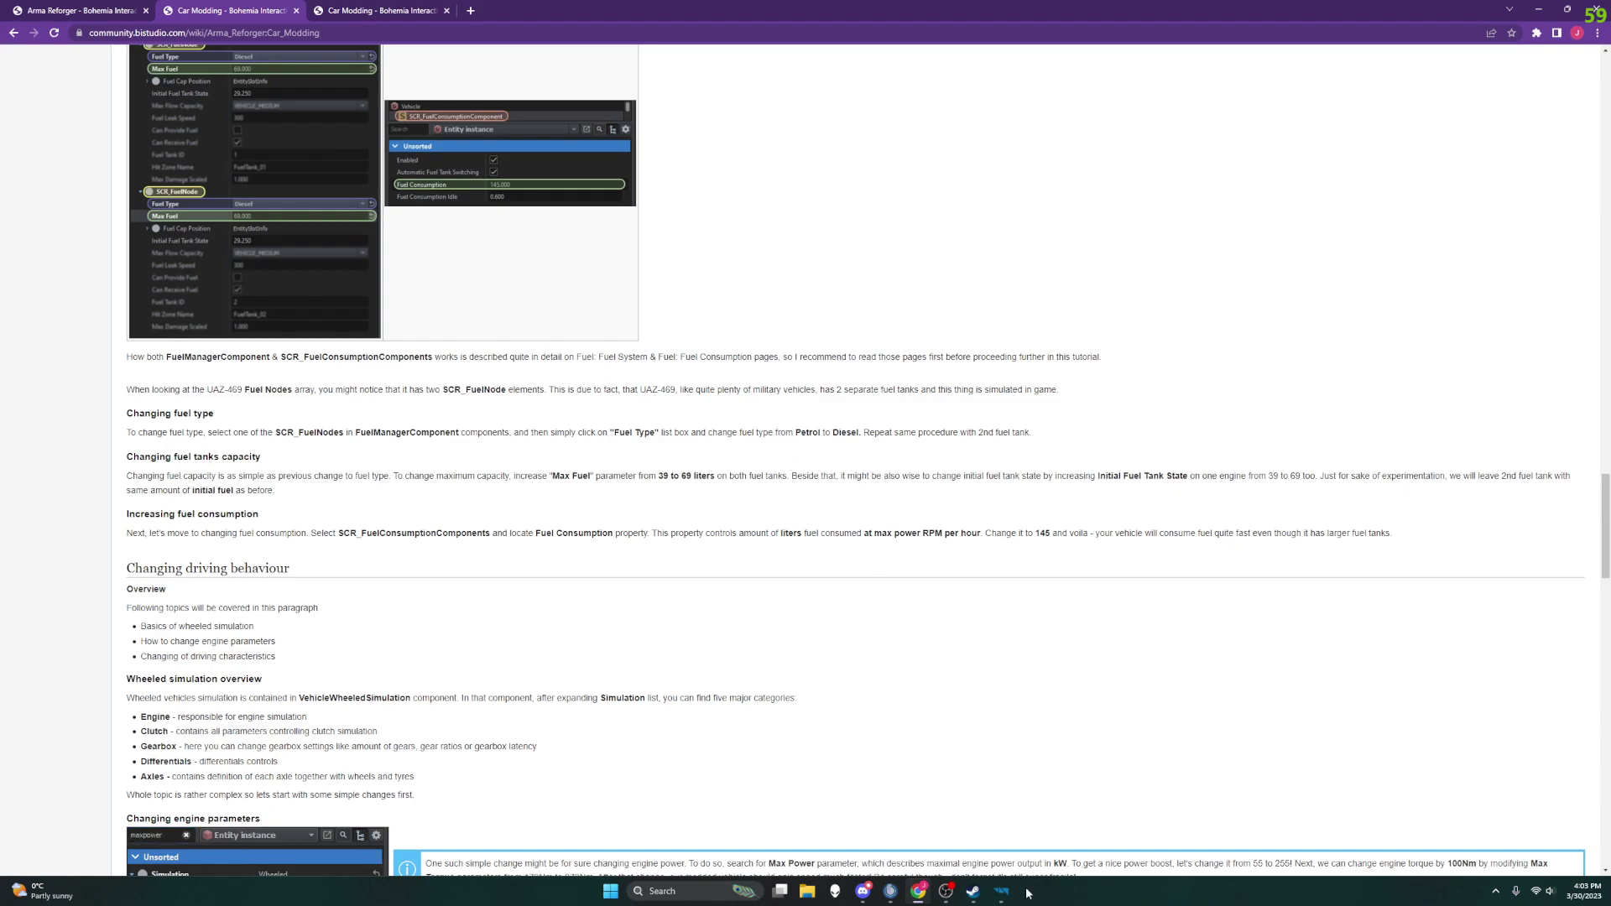
# Set the first fuel node's Fuel Type to Diesel.
pyautogui.moveTo(1020, 893)
pyautogui.click(1068, 803)
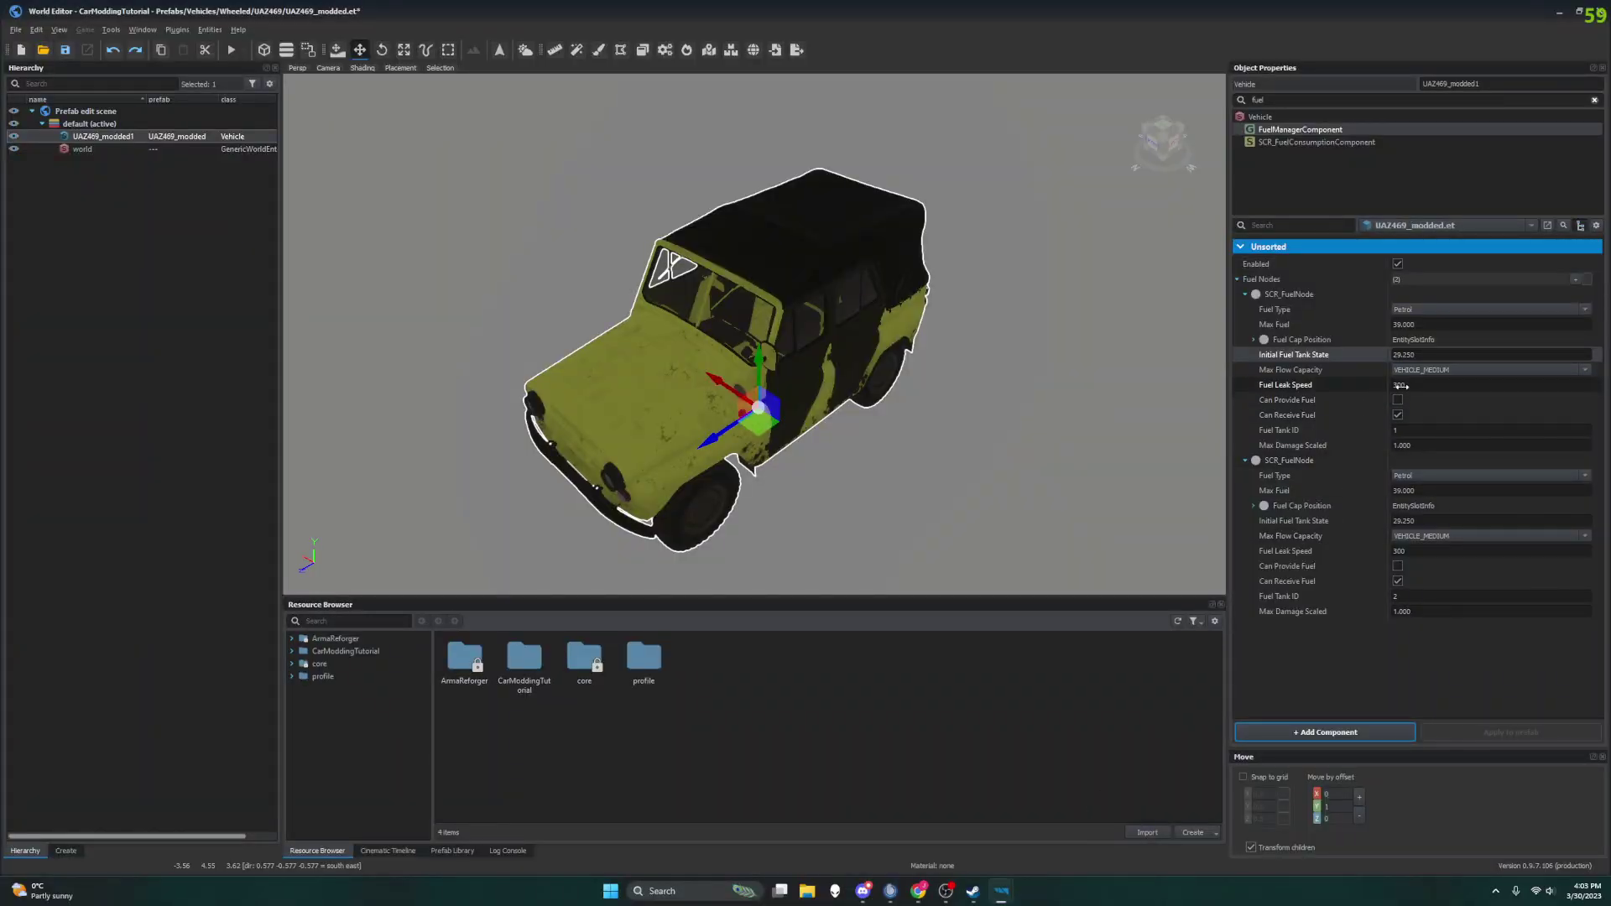
pyautogui.click(1466, 309)
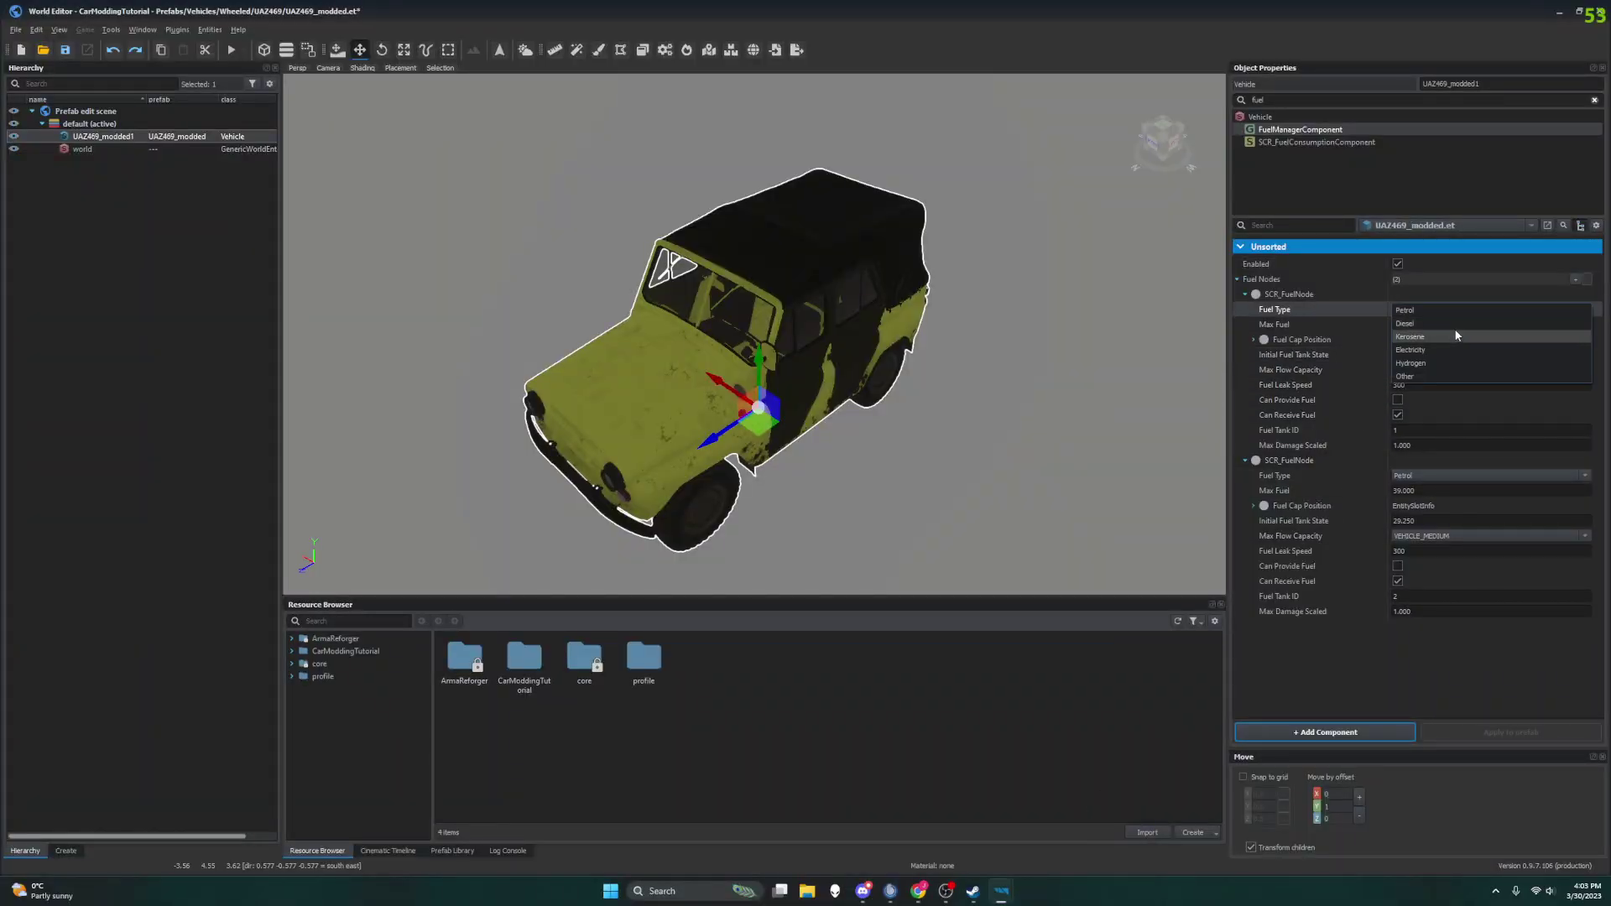
pyautogui.click(1536, 335)
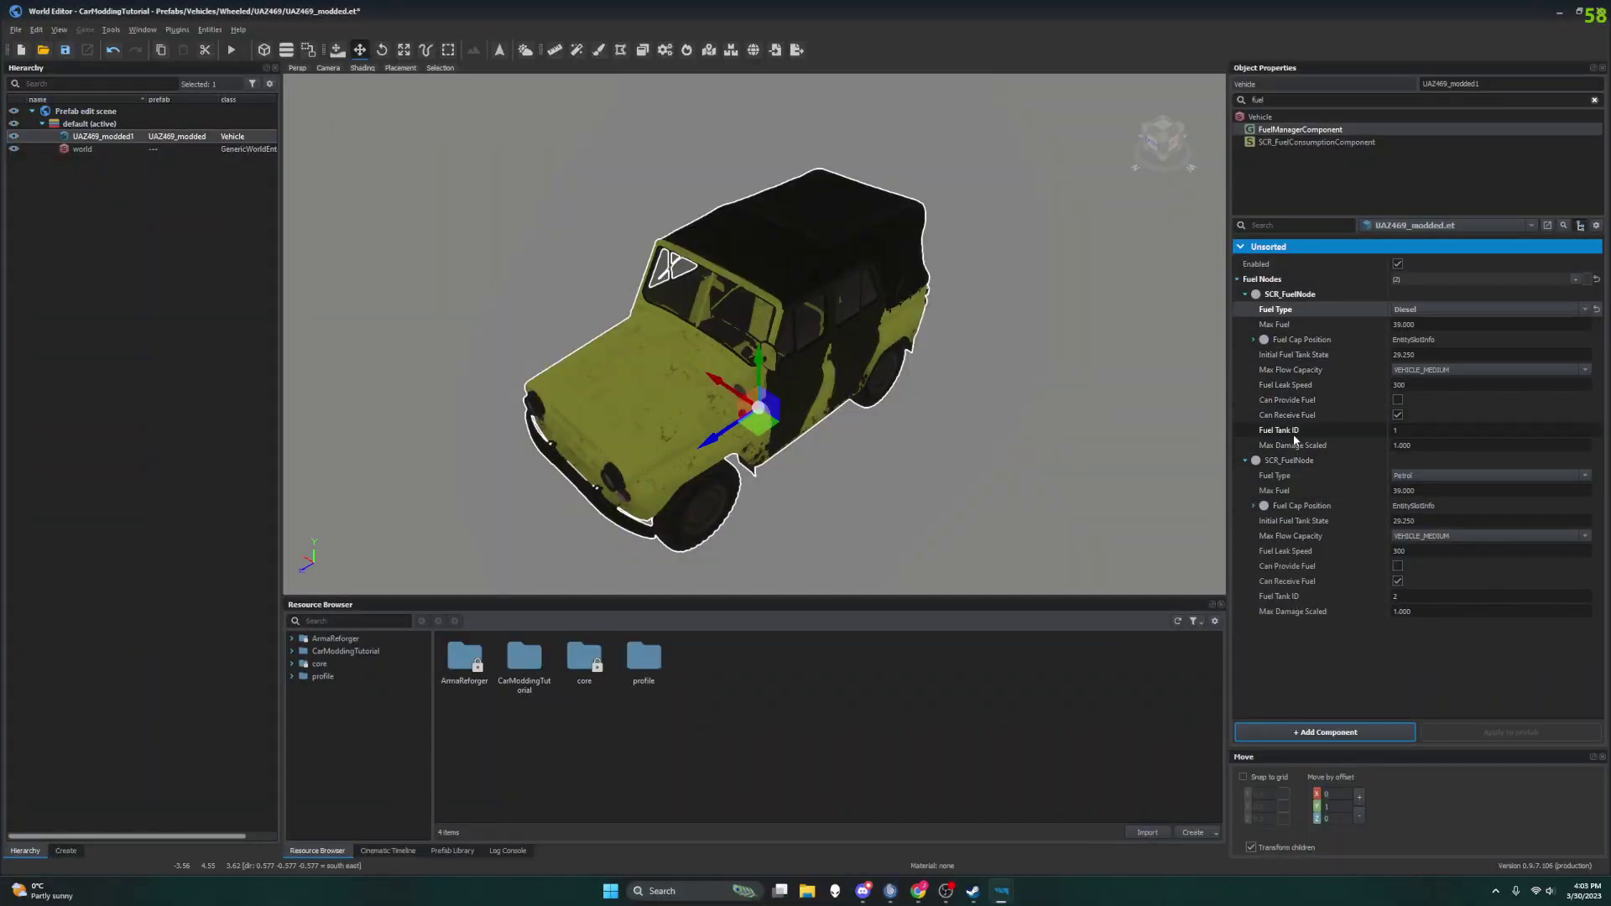
pyautogui.click(1418, 304)
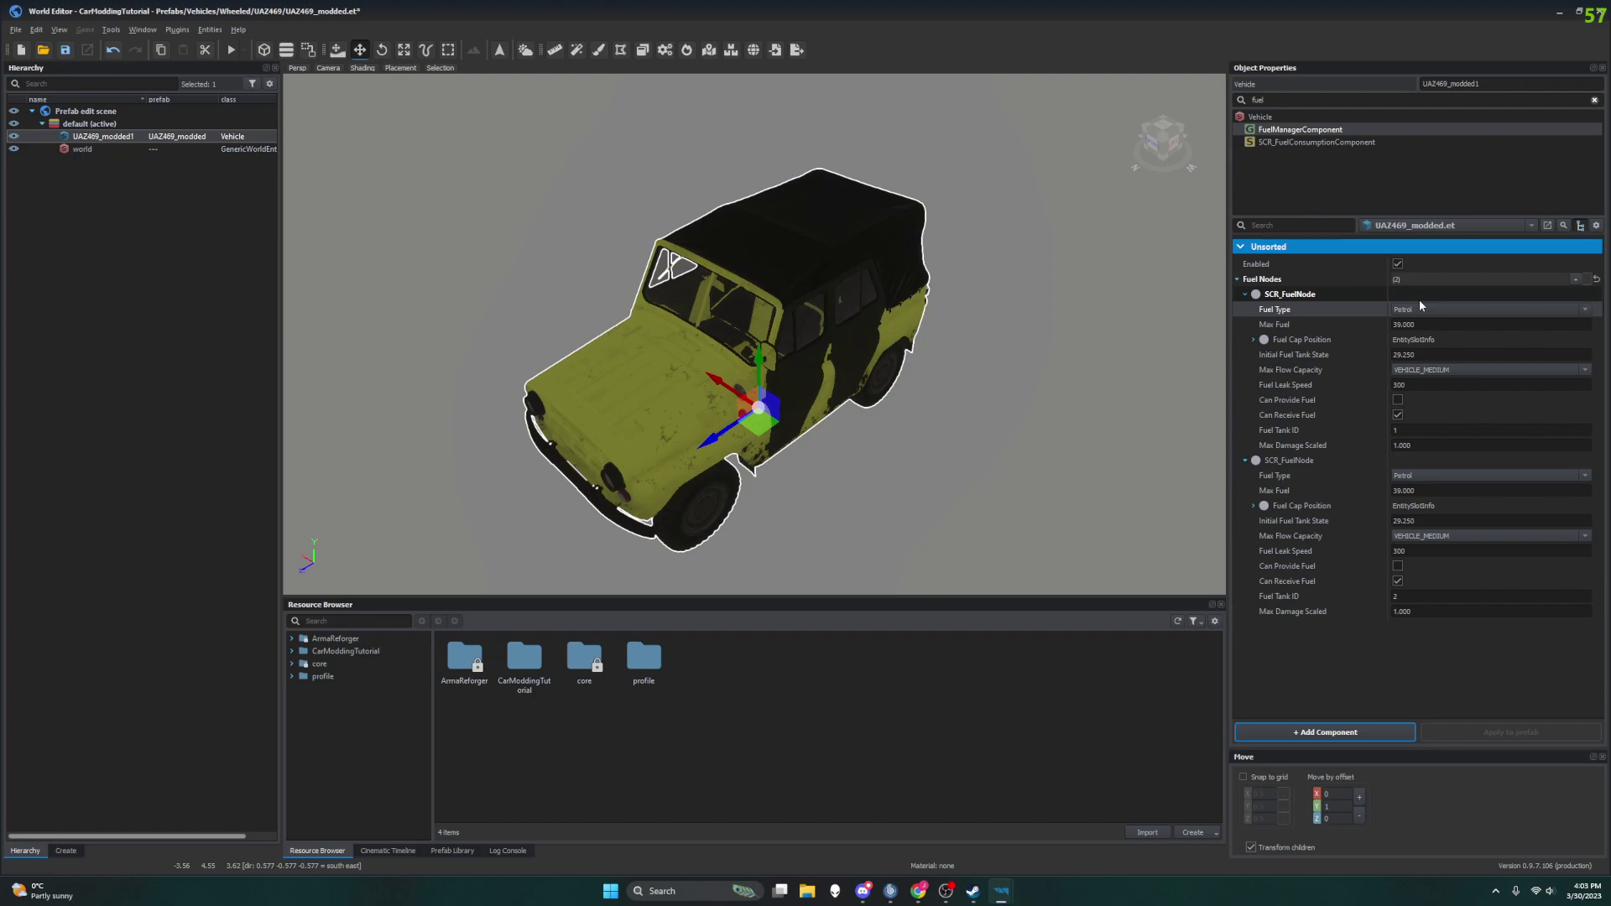
pyautogui.click(1408, 323)
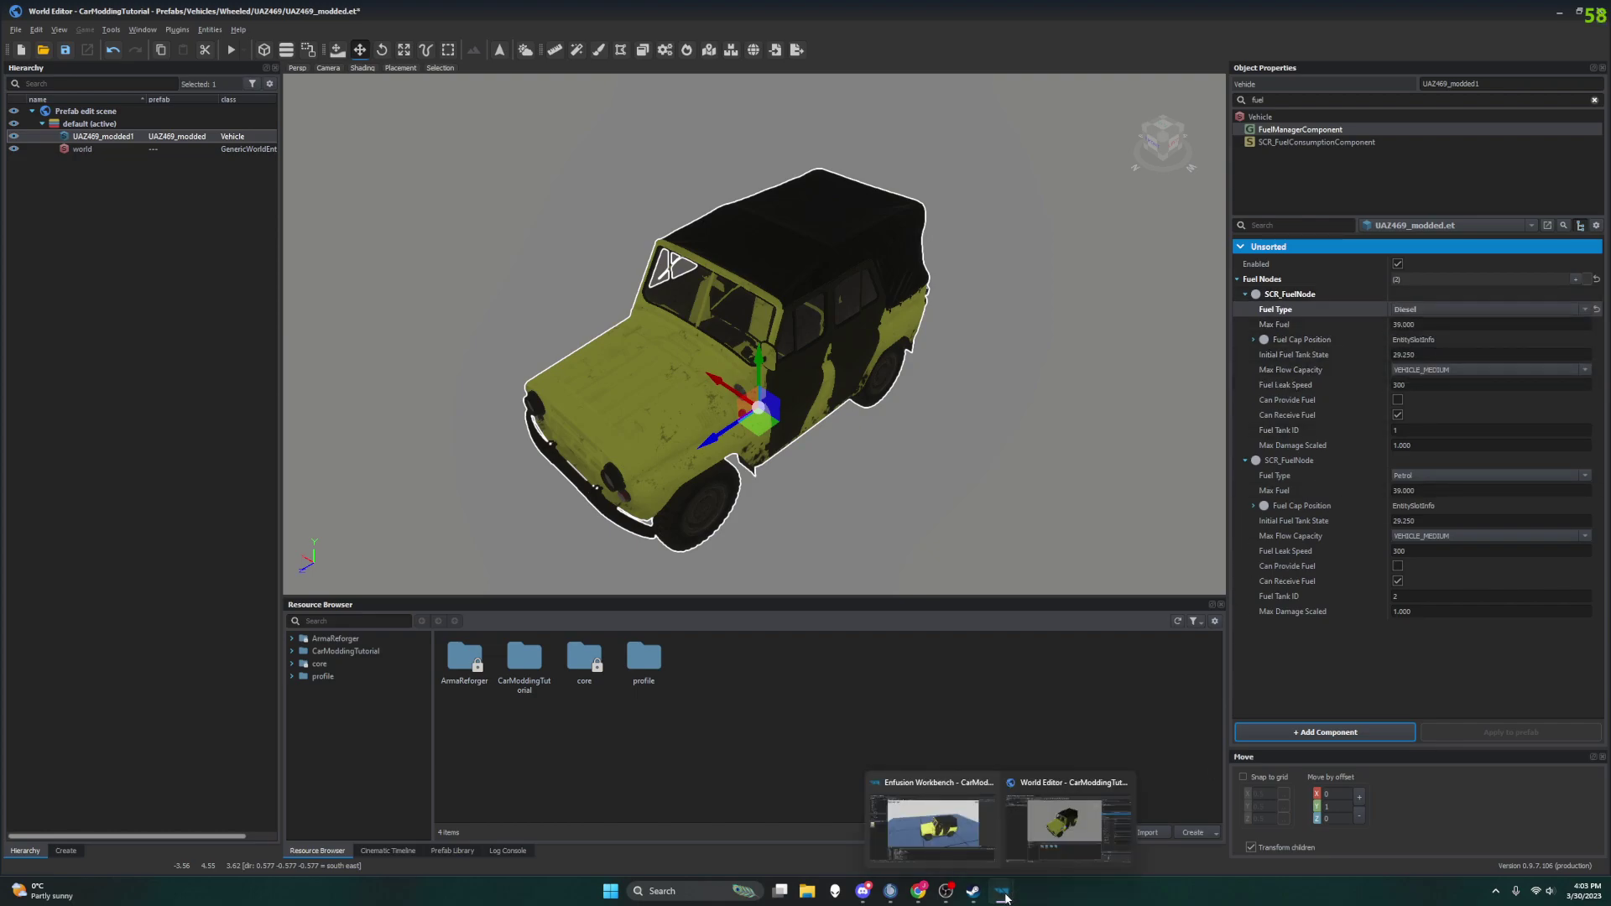
# After checking the wiki, set the second fuel node's Fuel Type to Diesel as well.
pyautogui.click(918, 896)
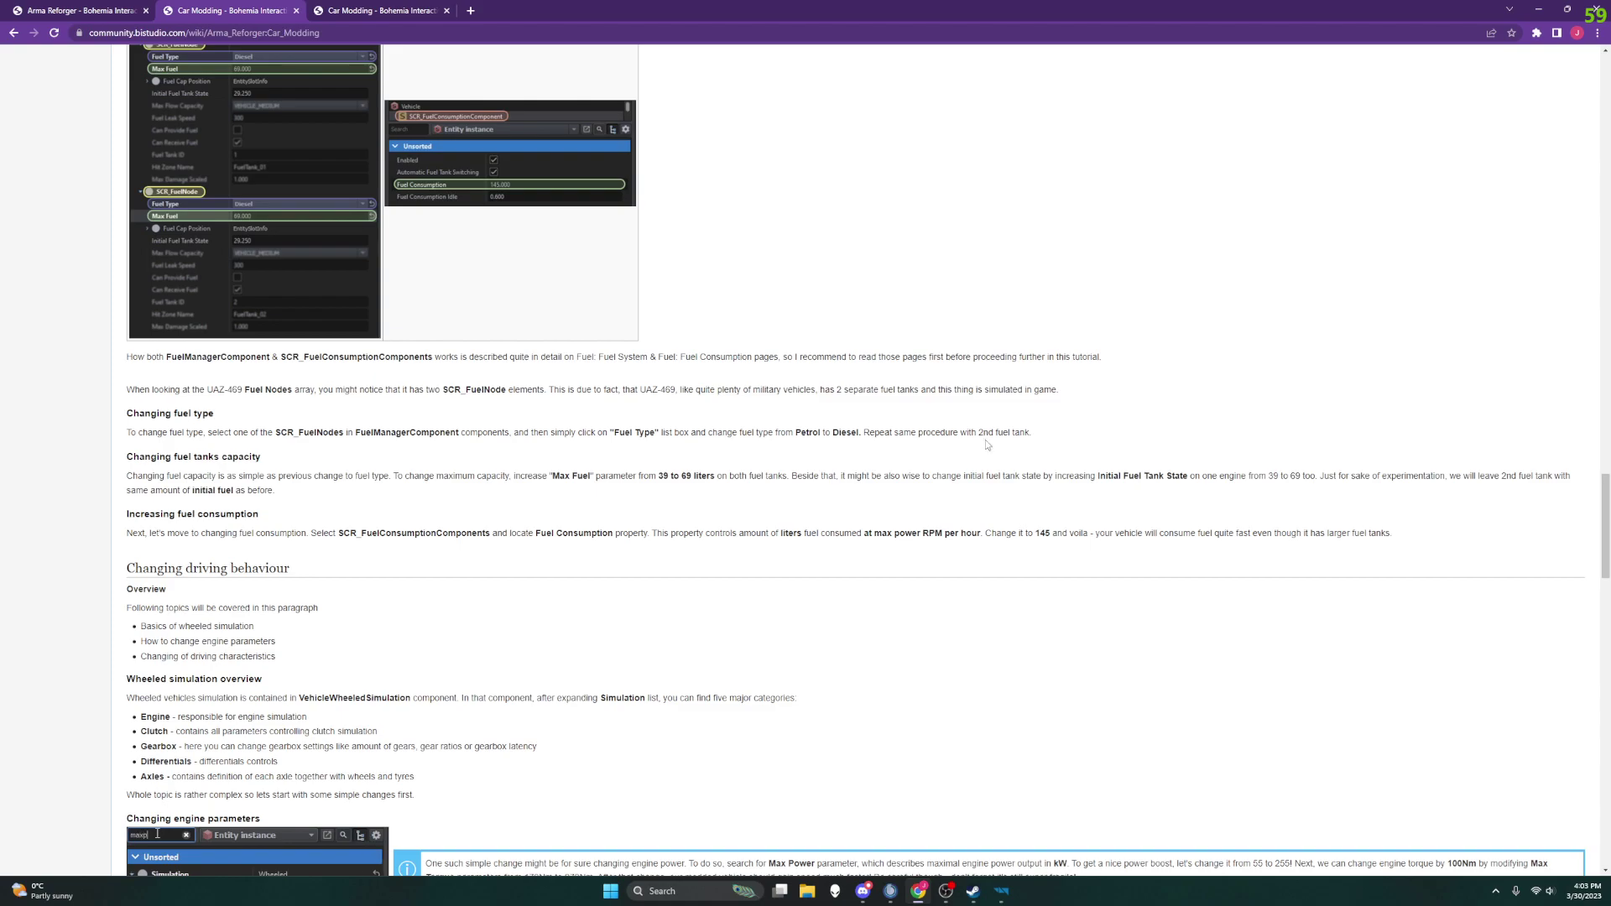
pyautogui.moveTo(999, 894)
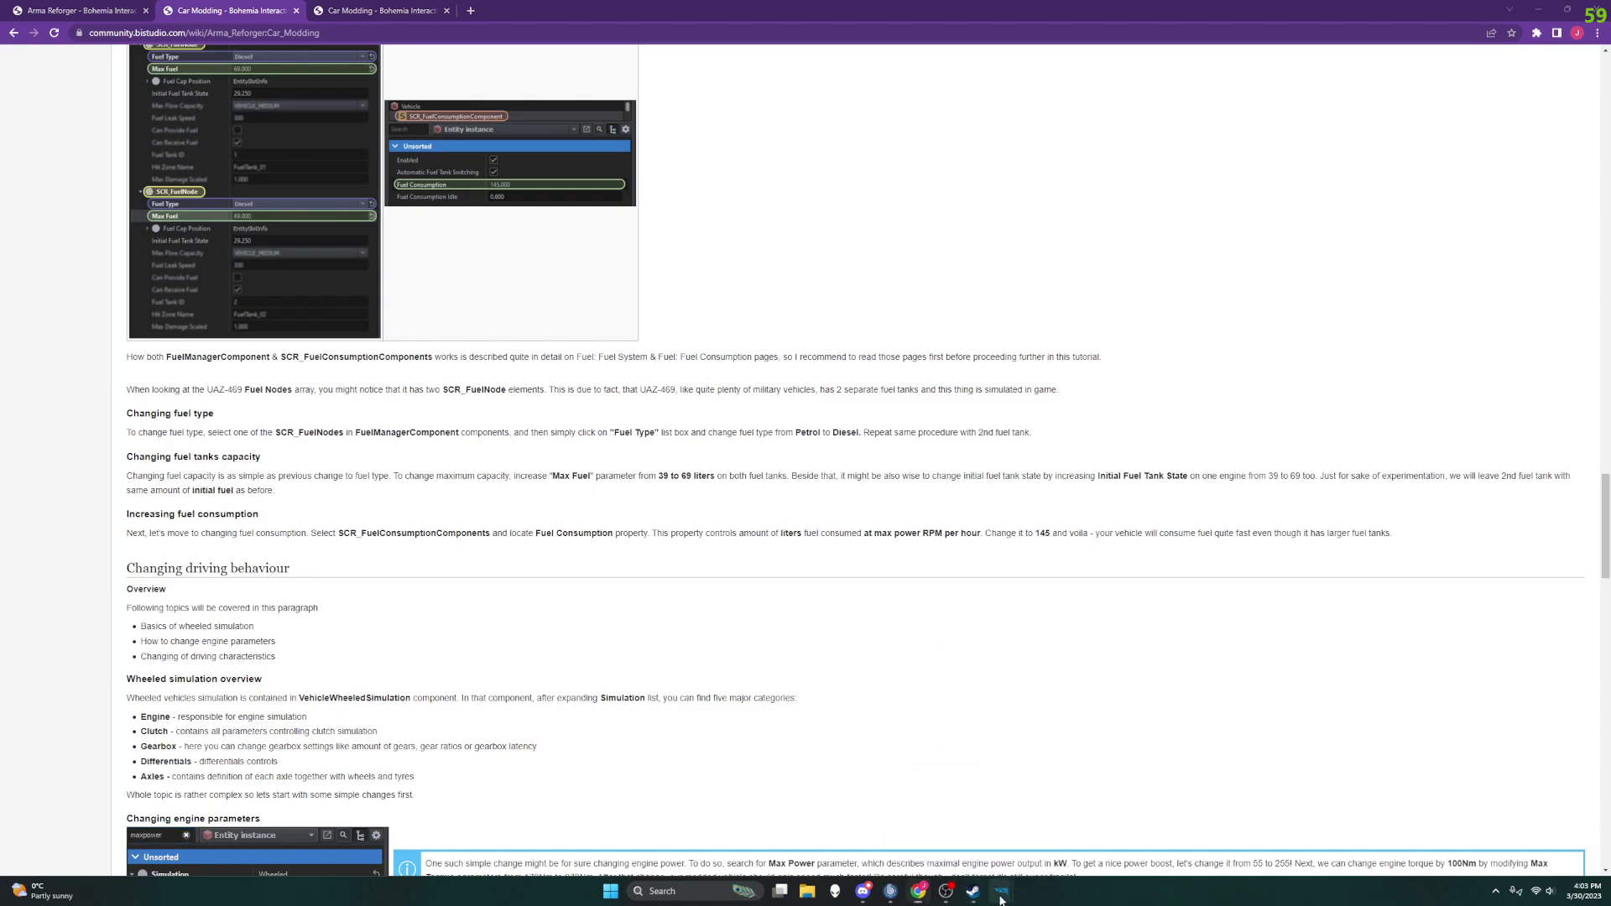
pyautogui.click(1026, 860)
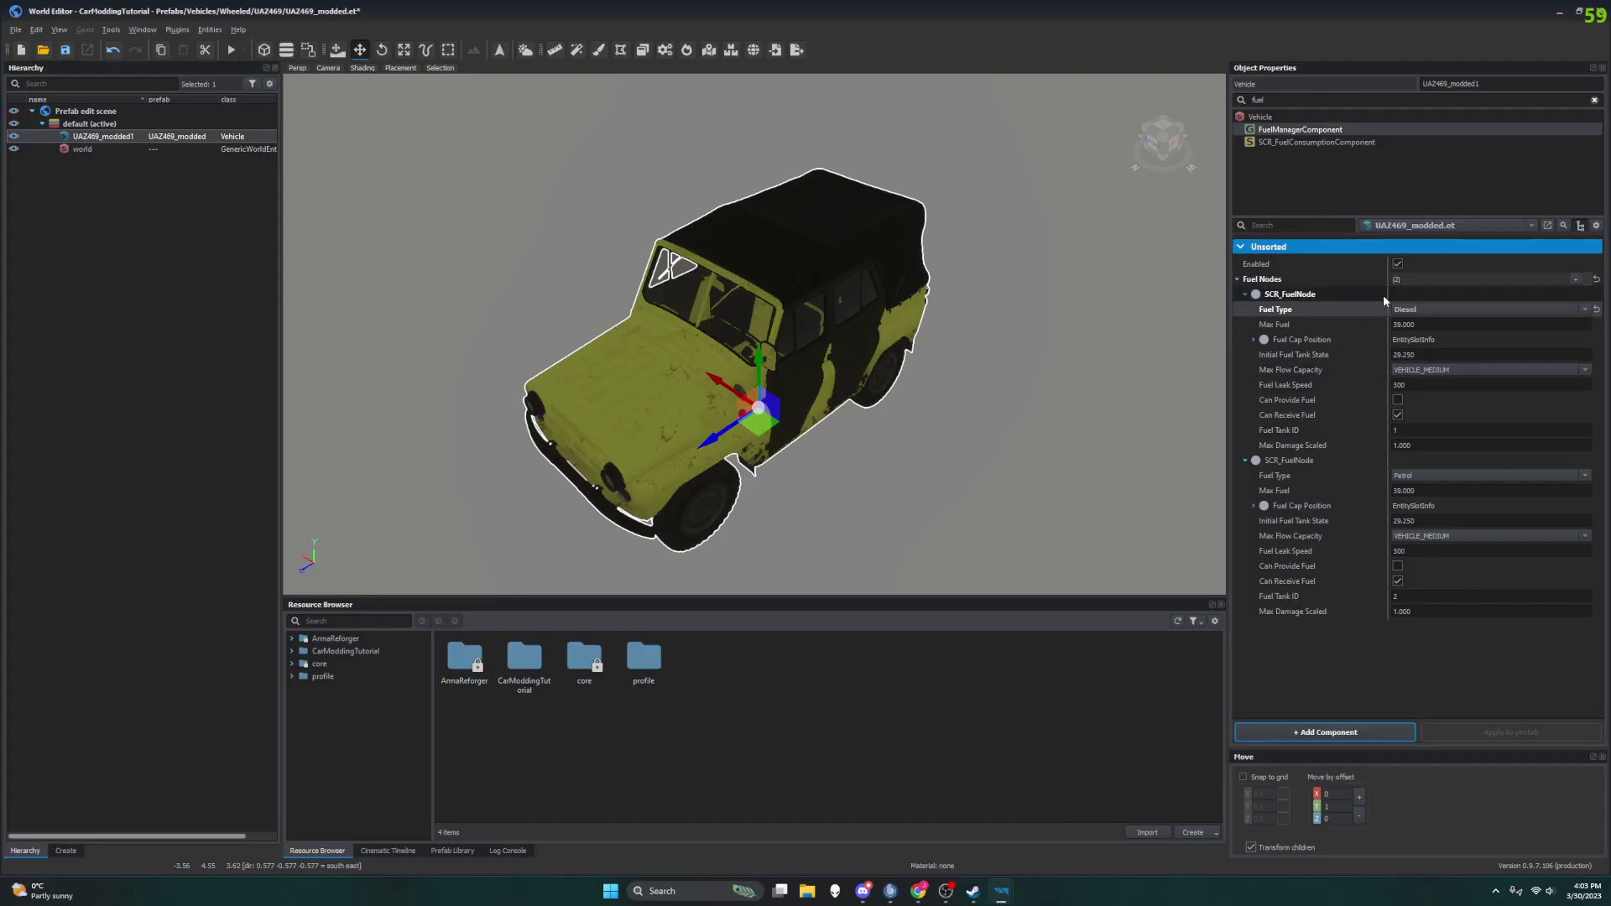
pyautogui.click(1417, 477)
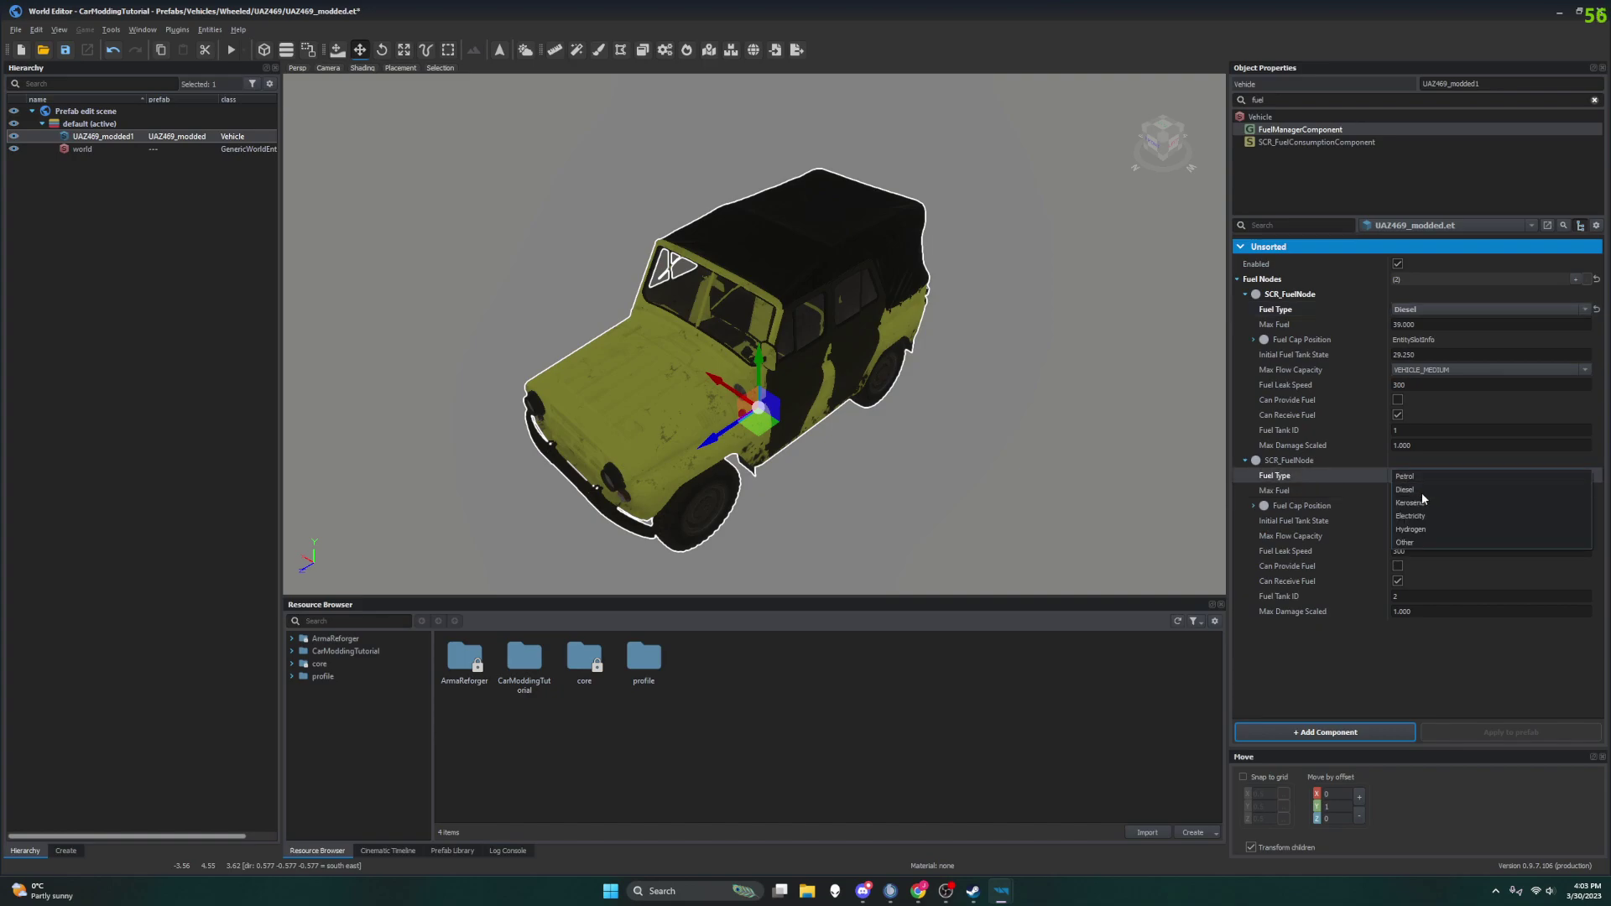
pyautogui.click(1422, 492)
pyautogui.click(934, 822)
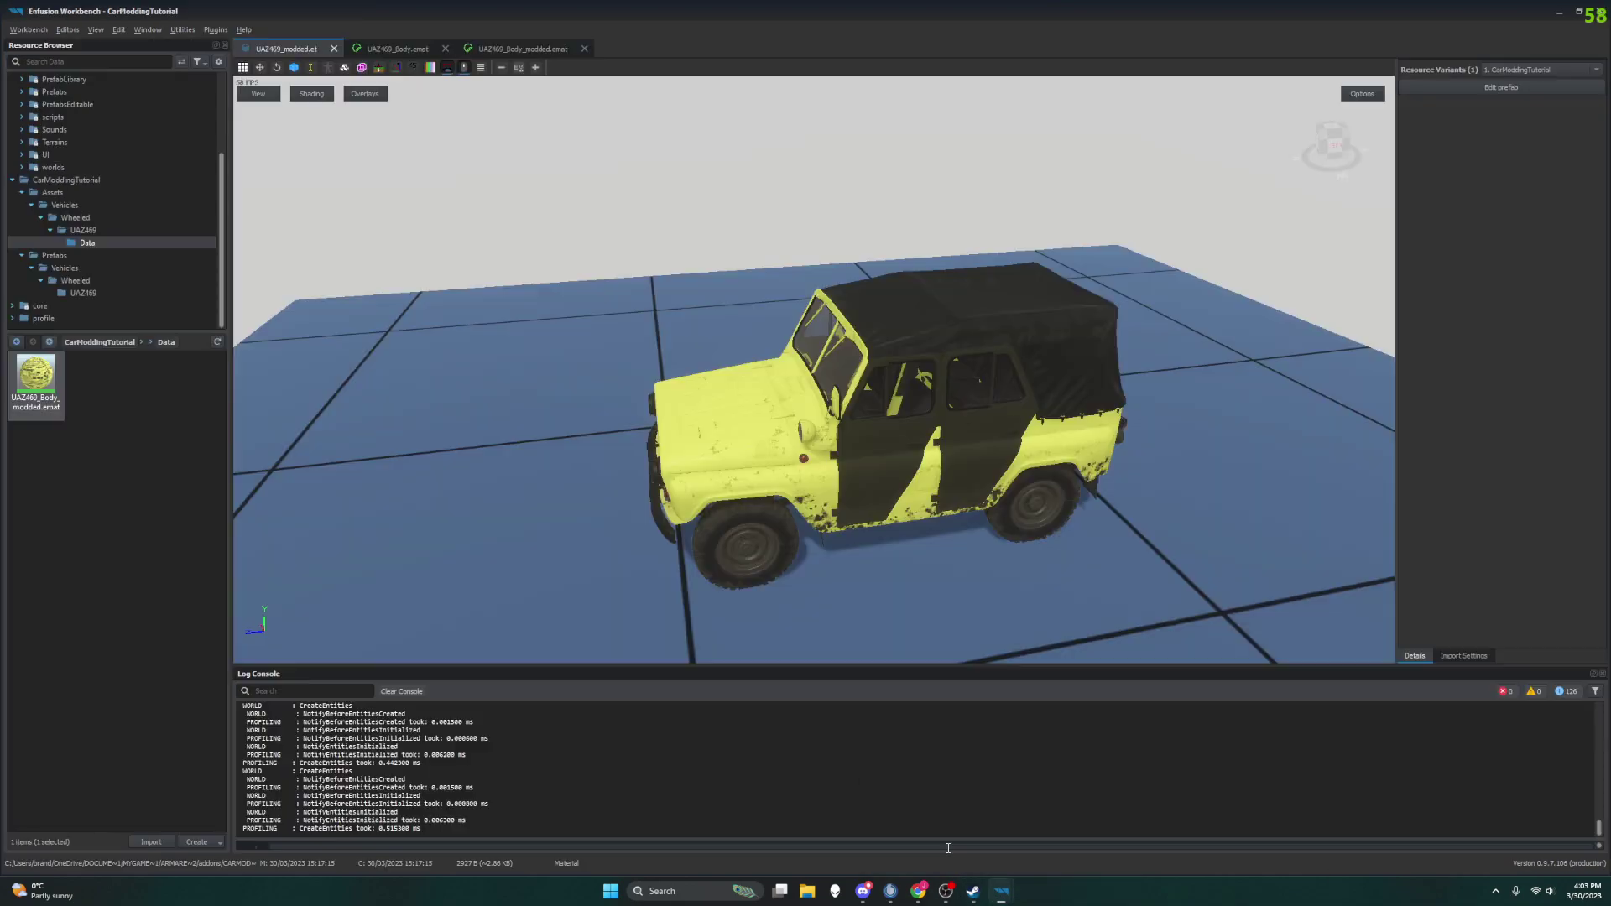
# Bring up the Car Modding wiki and scroll down to the fuel sections.
pyautogui.click(915, 894)
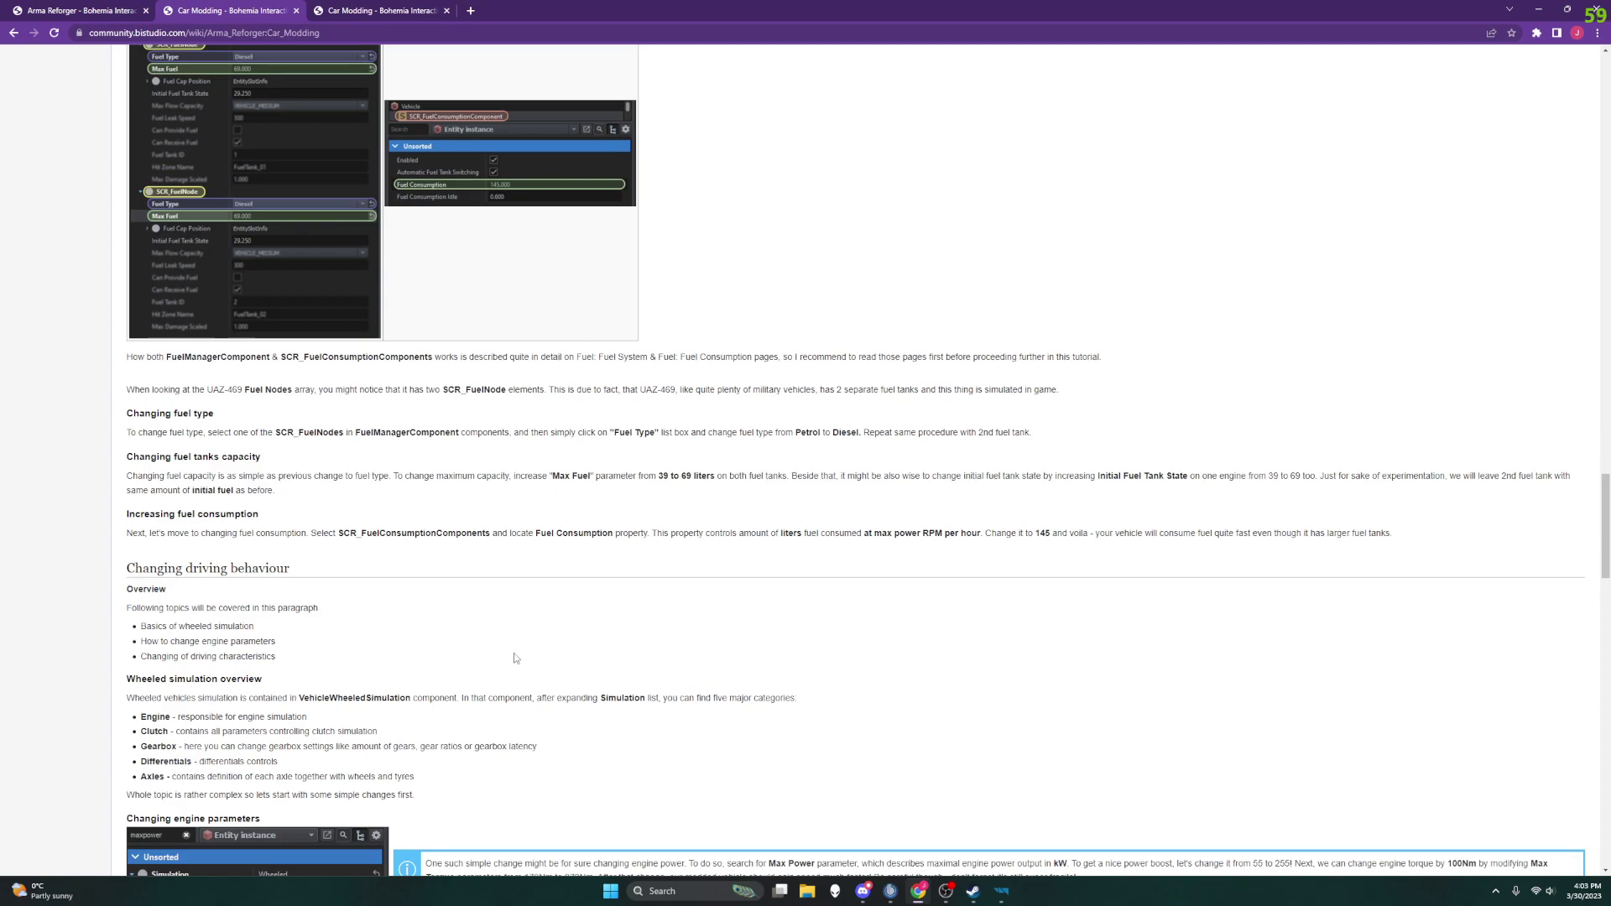
pyautogui.scroll(-1, 201, 437)
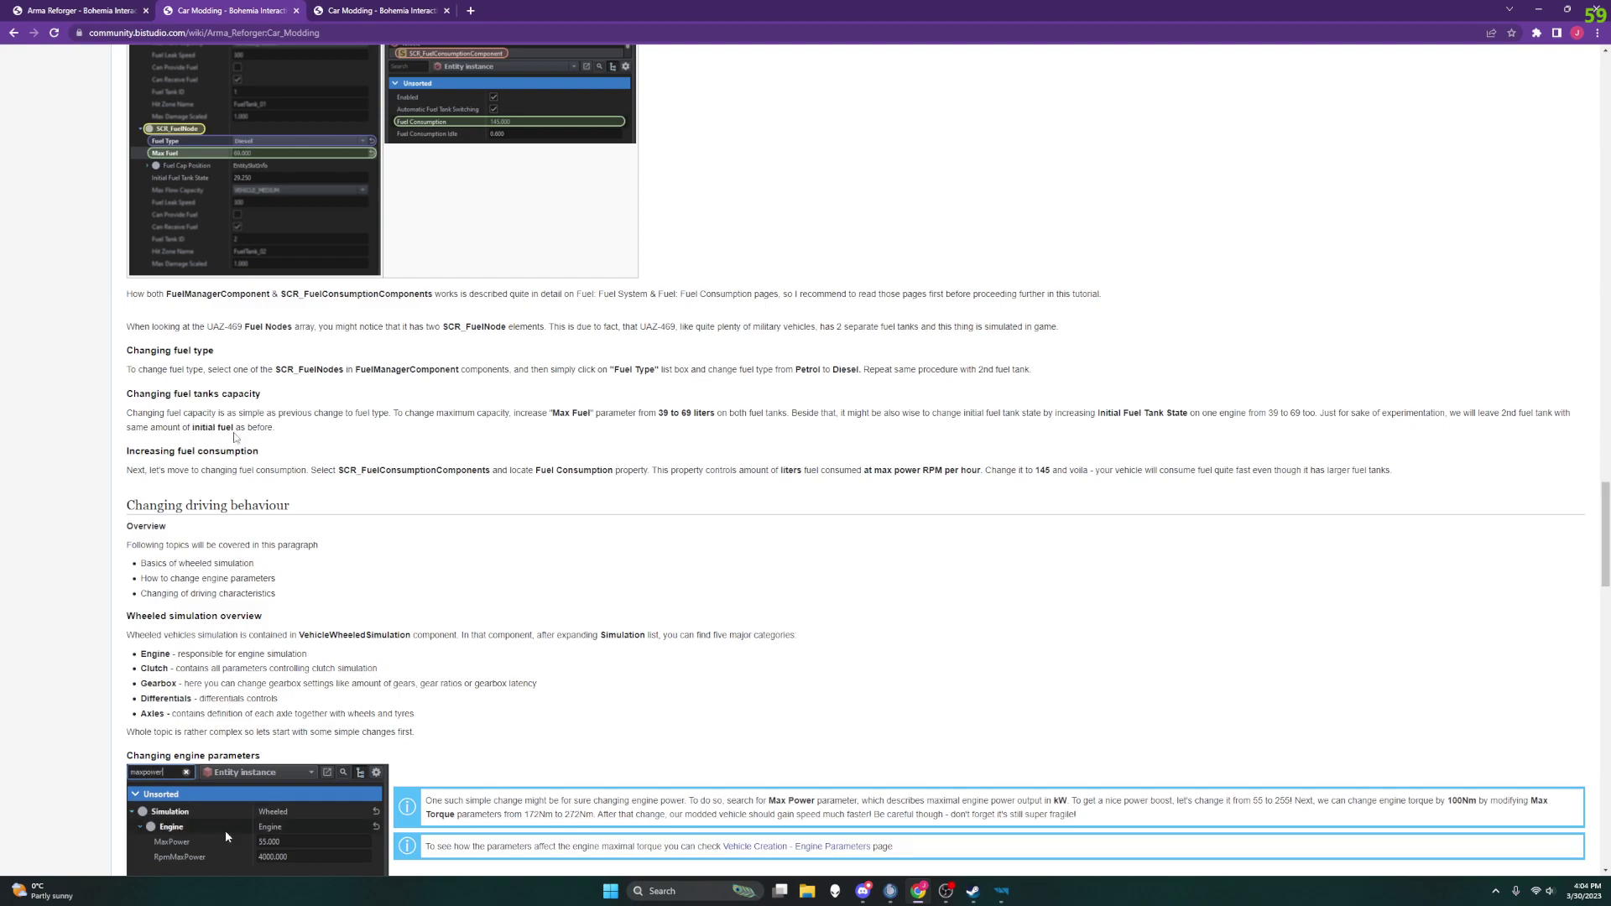
# Change Max Fuel from 39 to 69 on both SCR_FuelNode entries.
pyautogui.moveTo(1011, 898)
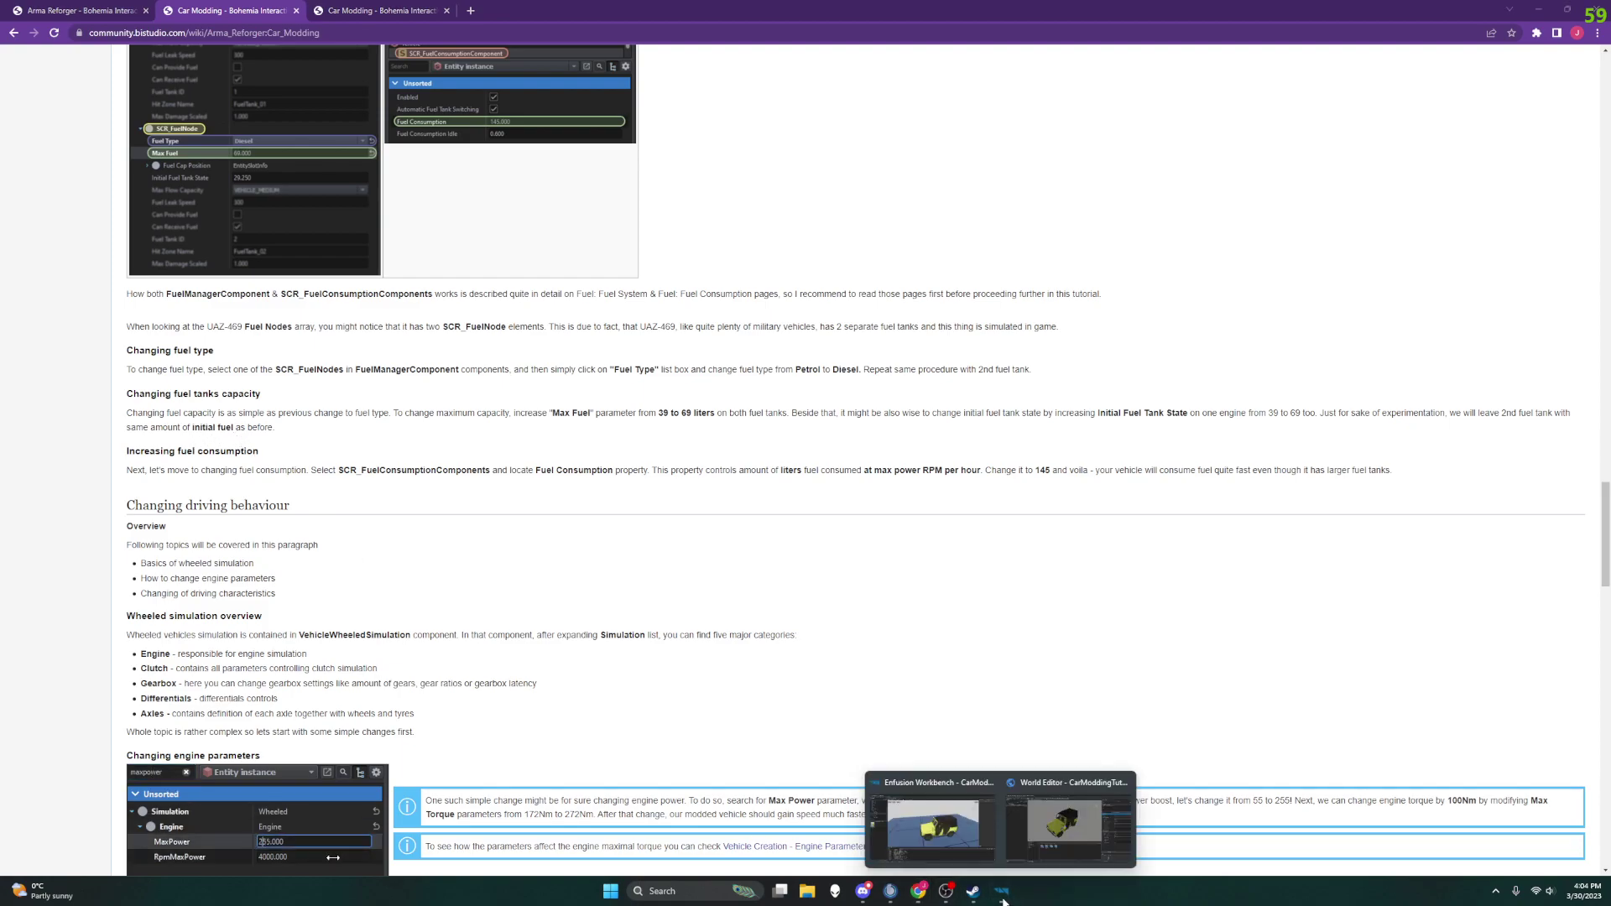
pyautogui.click(1071, 823)
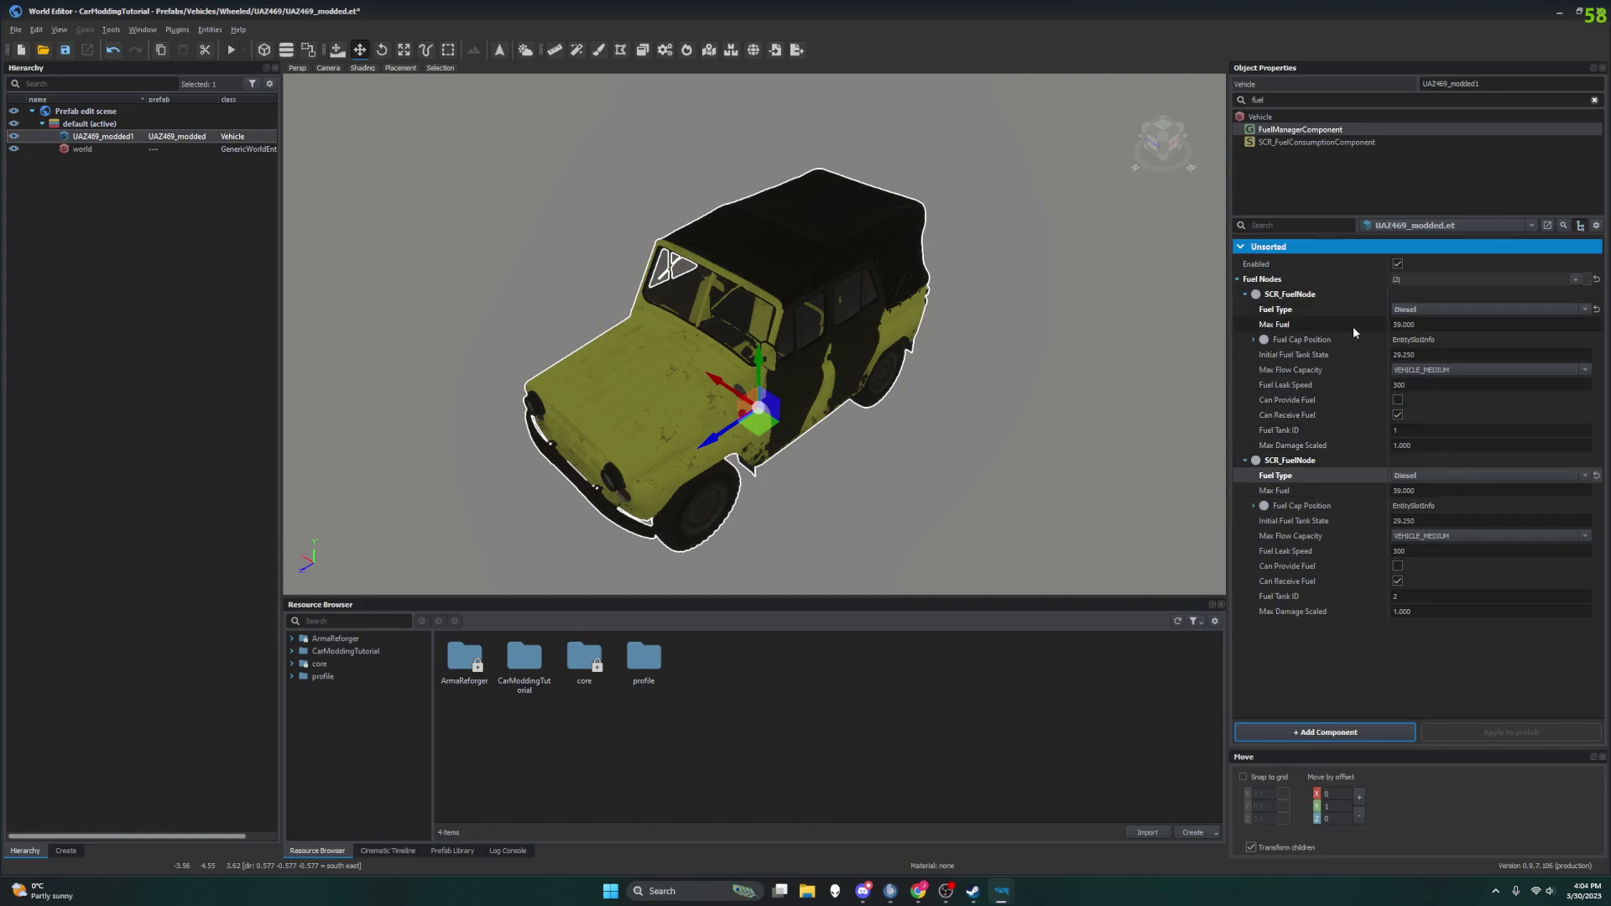
pyautogui.click(1400, 324)
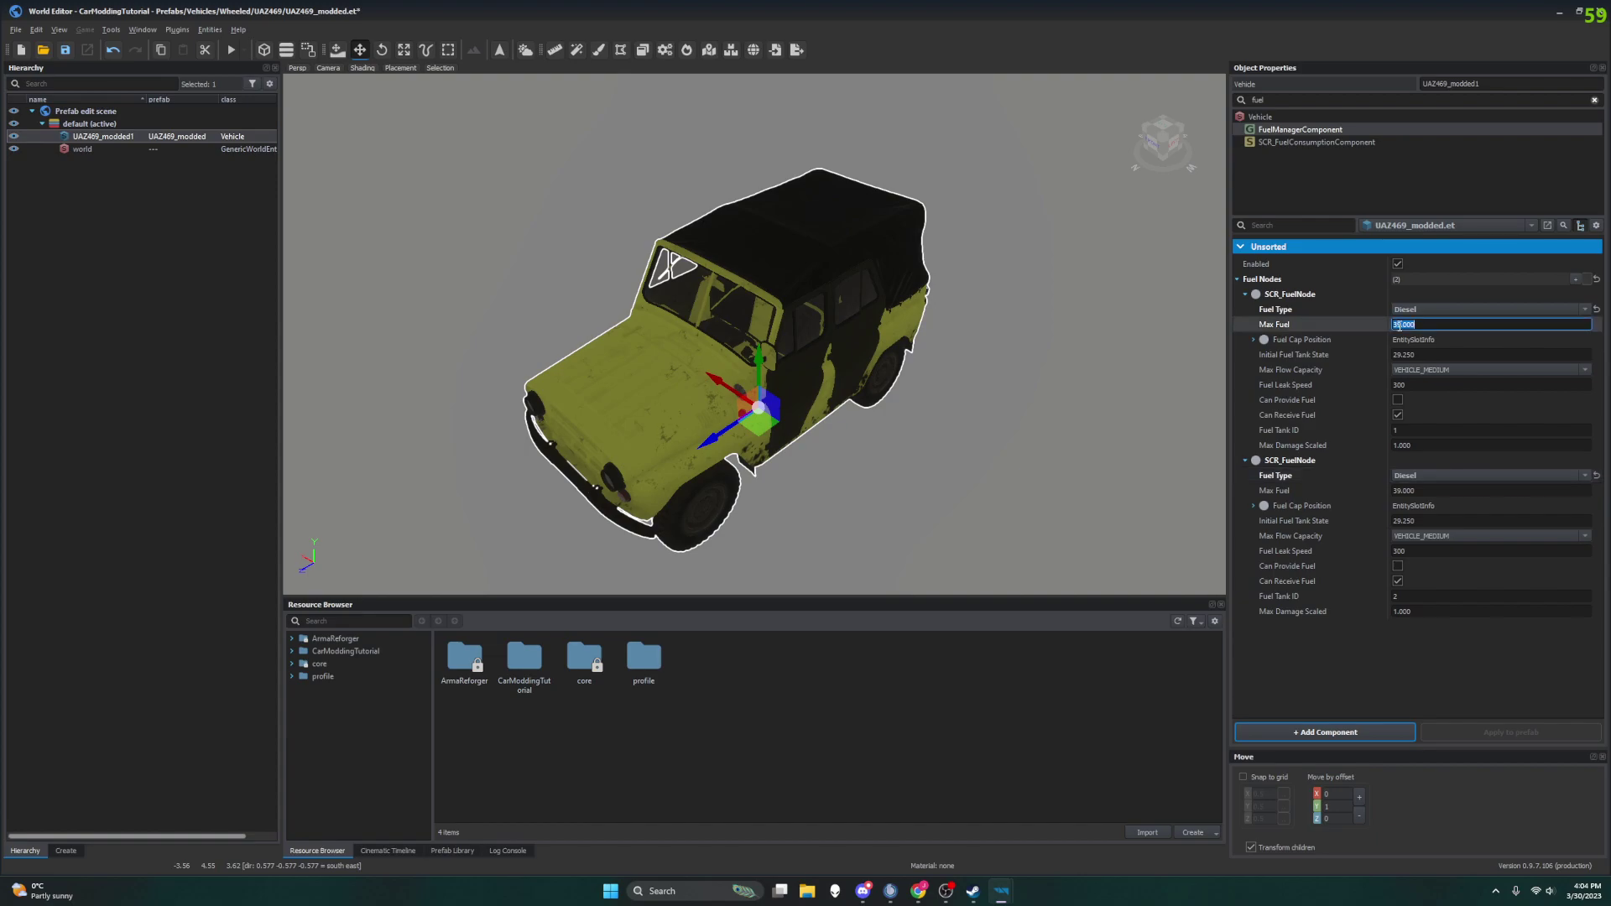
pyautogui.click(1400, 325)
pyautogui.press('BackSpace')
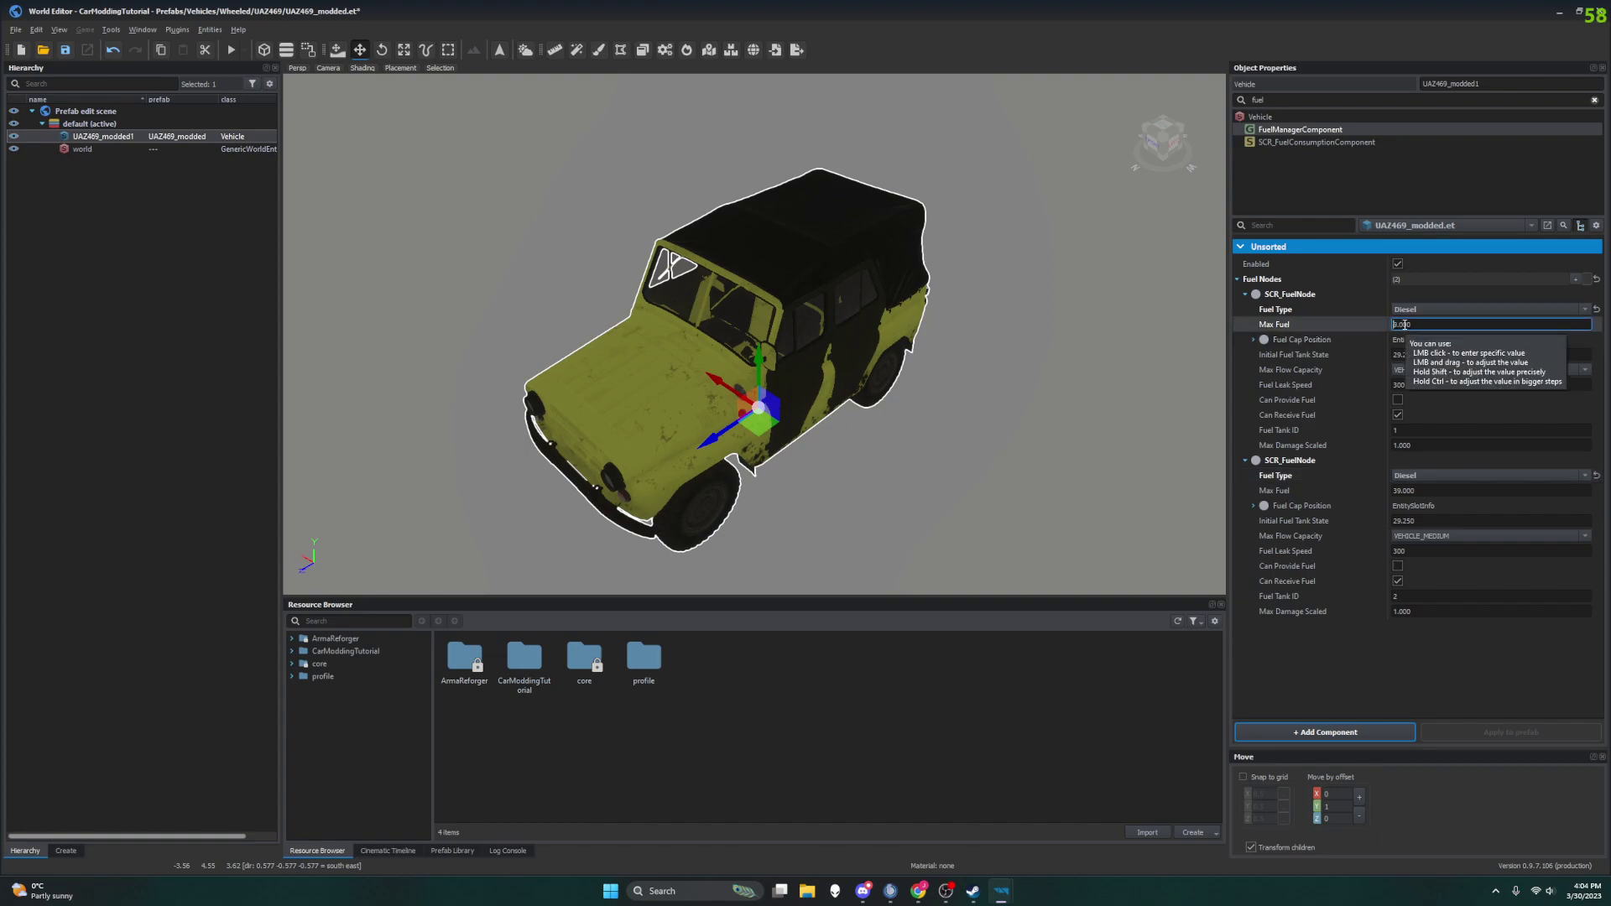
pyautogui.click(1400, 491)
pyautogui.press('BackSpace')
pyautogui.write('6')
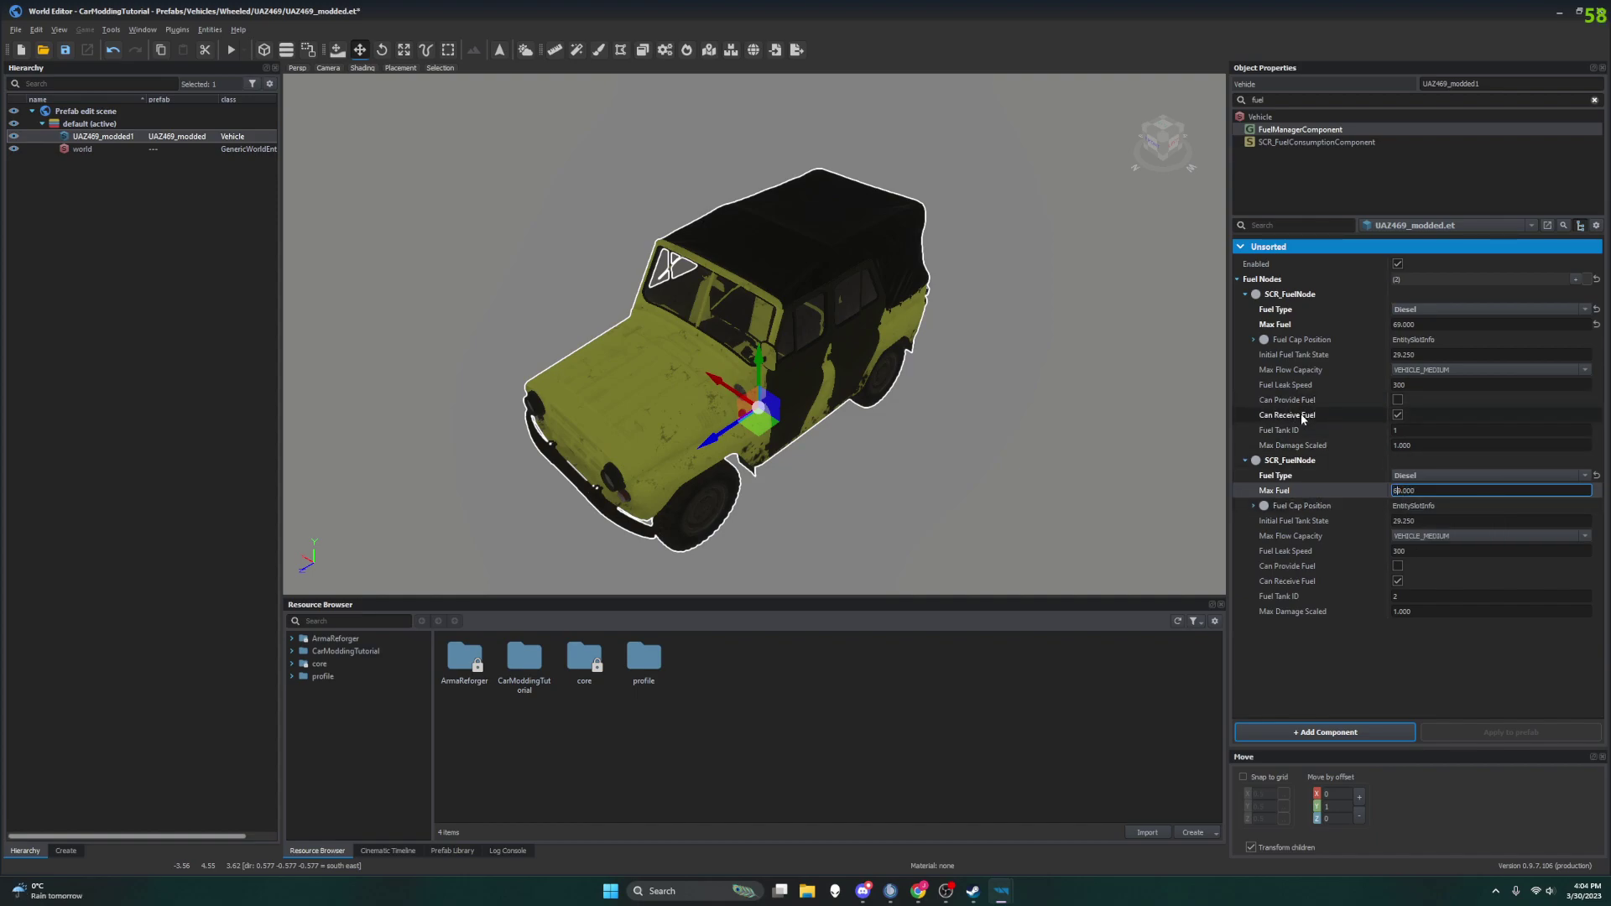
pyautogui.click(1334, 661)
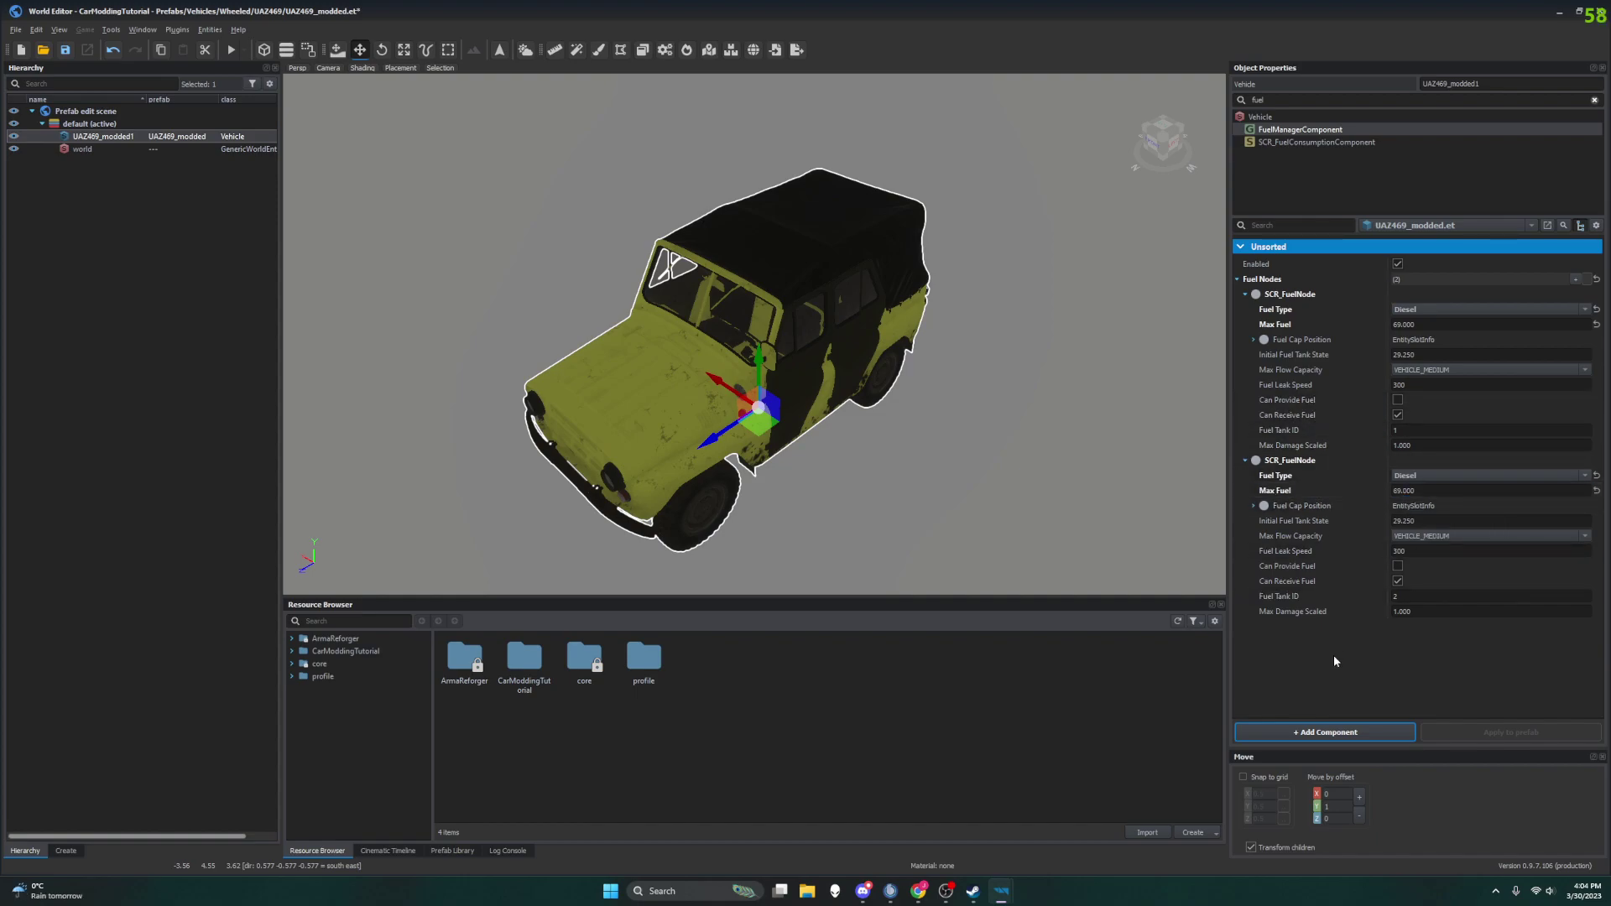
# Enter 69 as the first fuel node's Initial Fuel Tank State.
pyautogui.click(1401, 354)
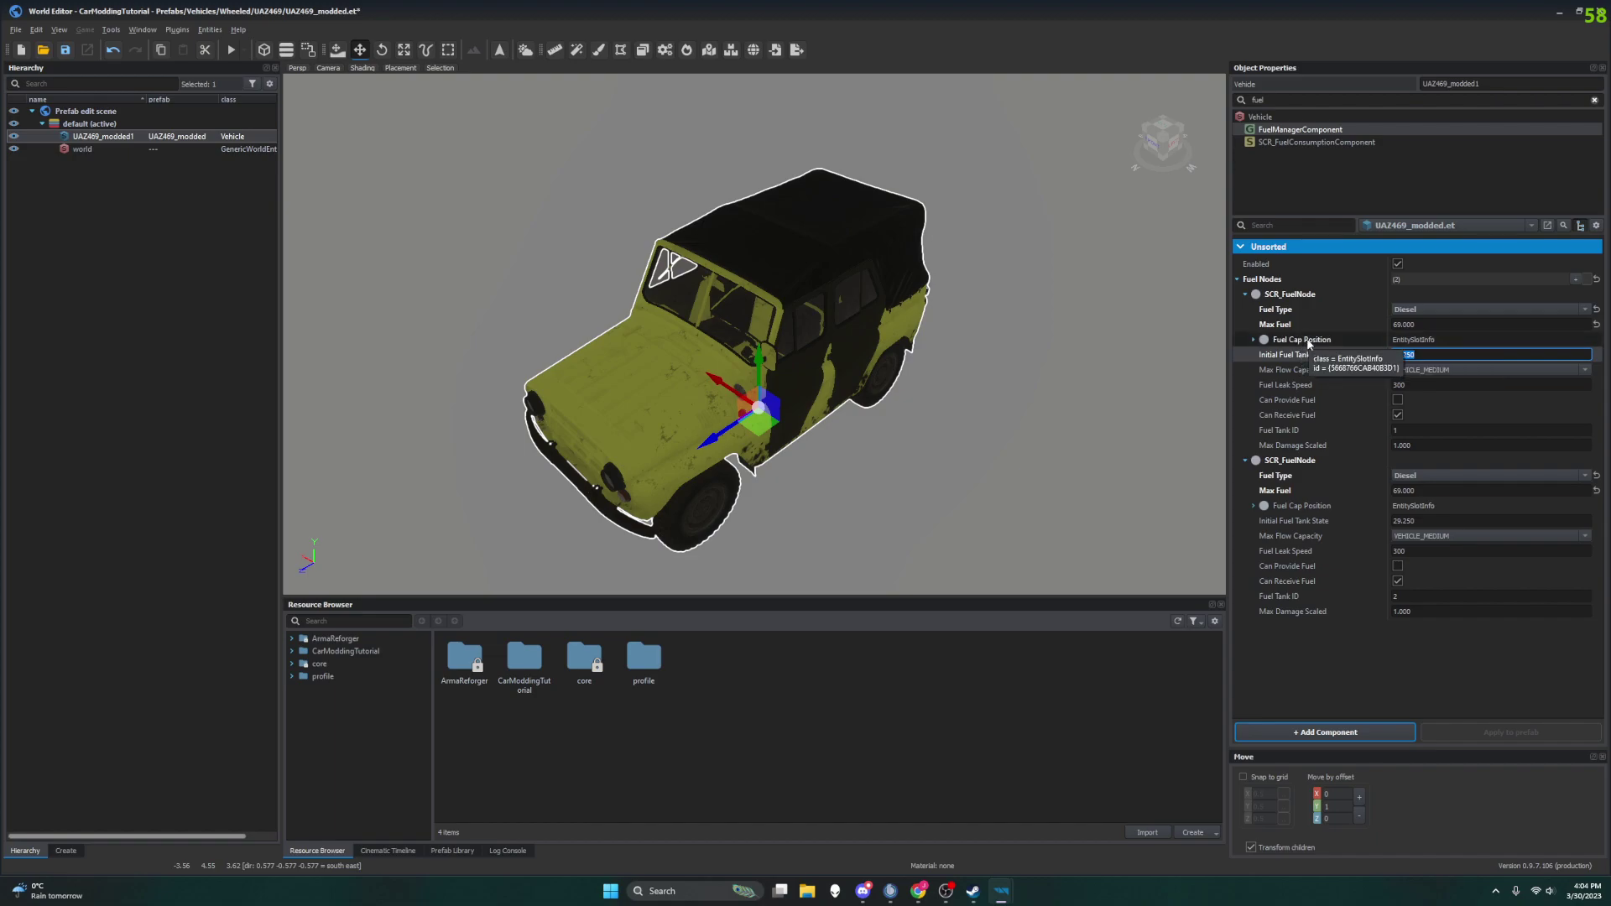
pyautogui.write('69')
pyautogui.press('Return')
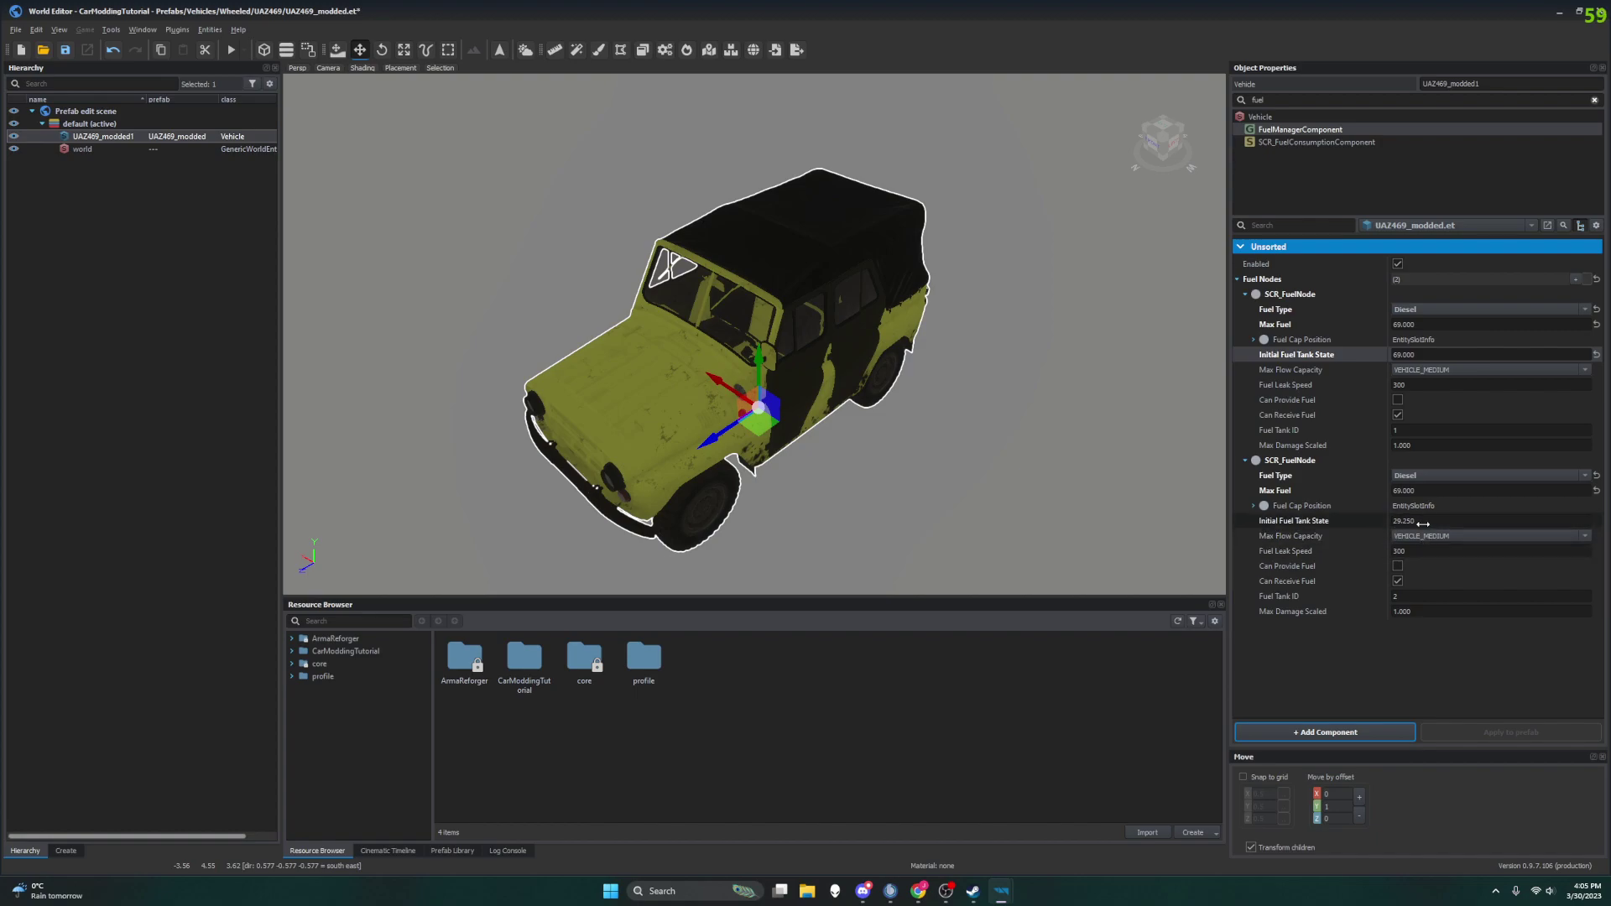
pyautogui.moveTo(1016, 894)
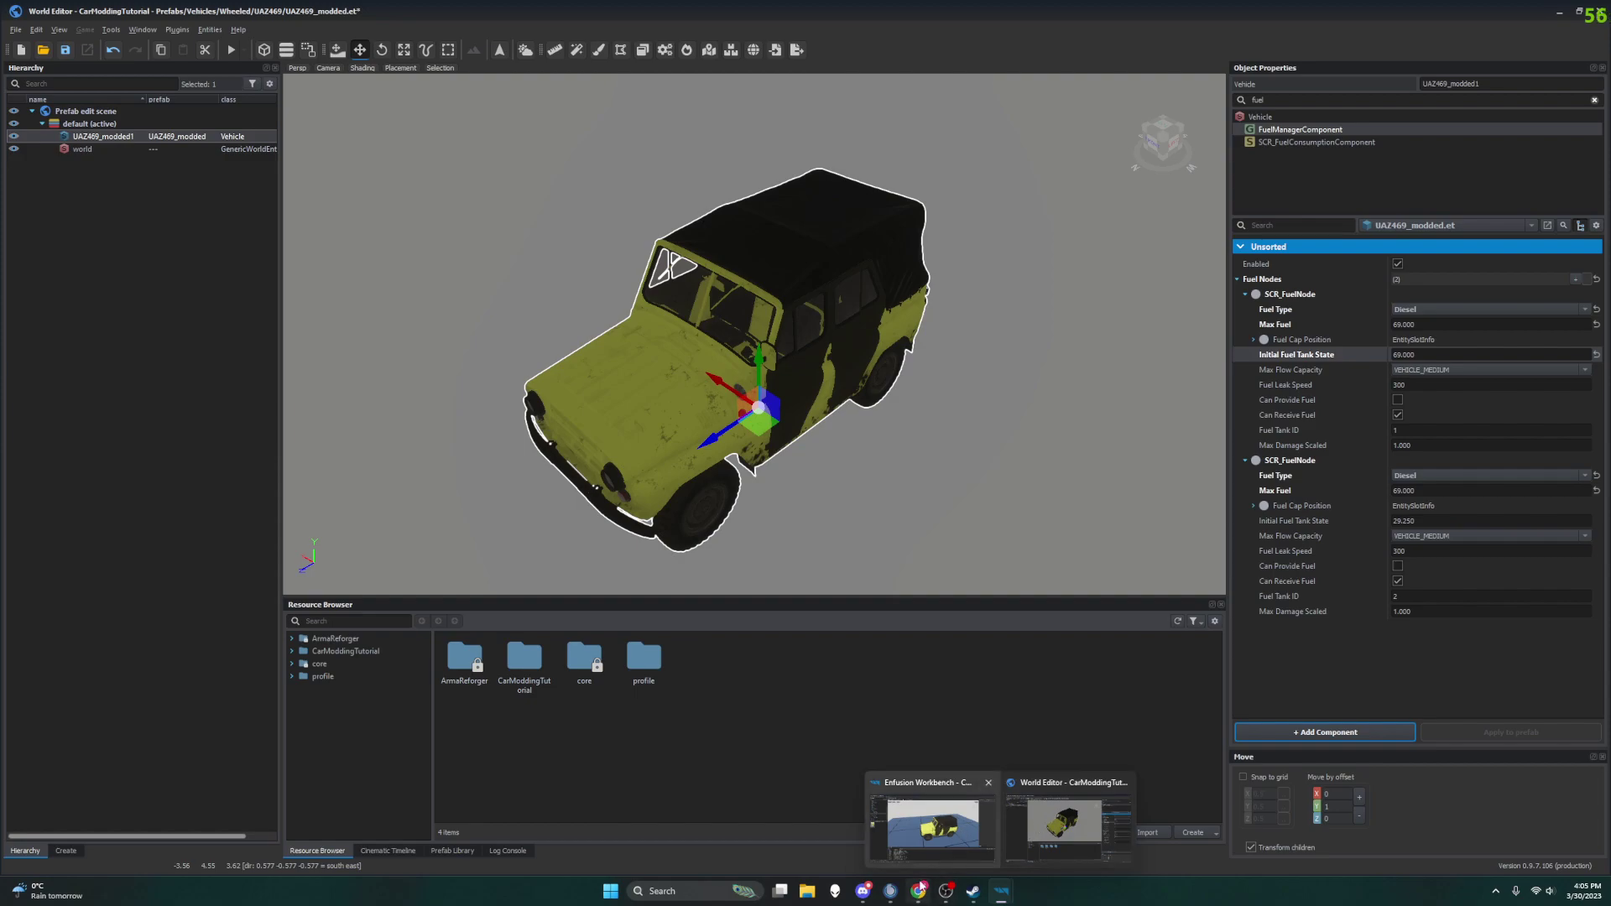
# Save the modified UAZ469_modded prefab via File > Save prefabs, then return to the wiki.
pyautogui.click(16, 29)
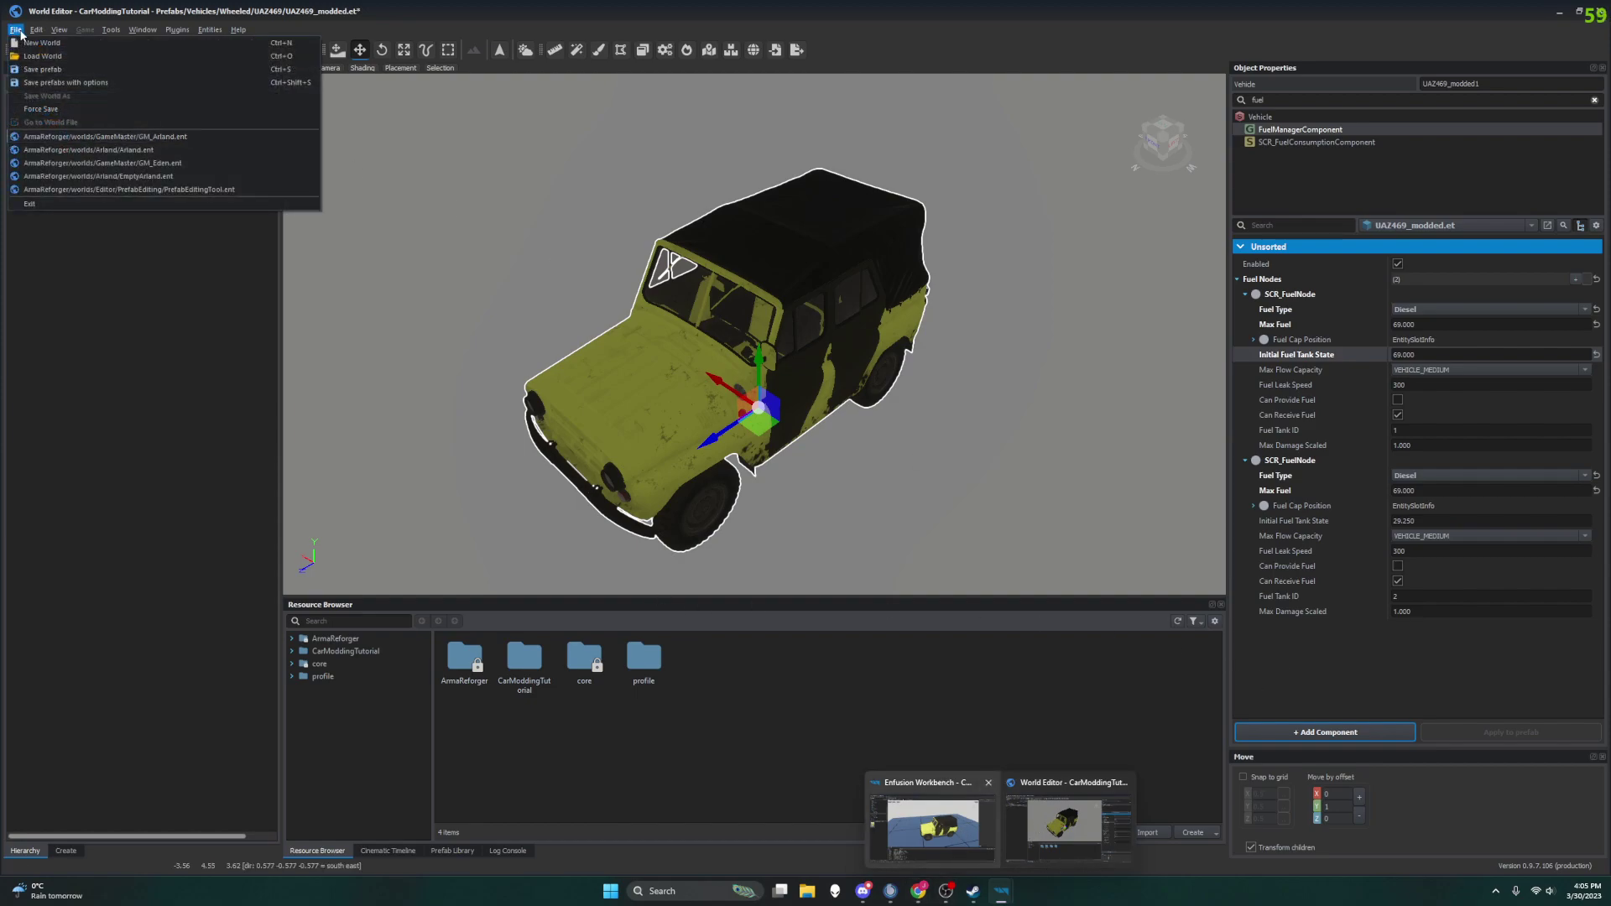
pyautogui.click(44, 82)
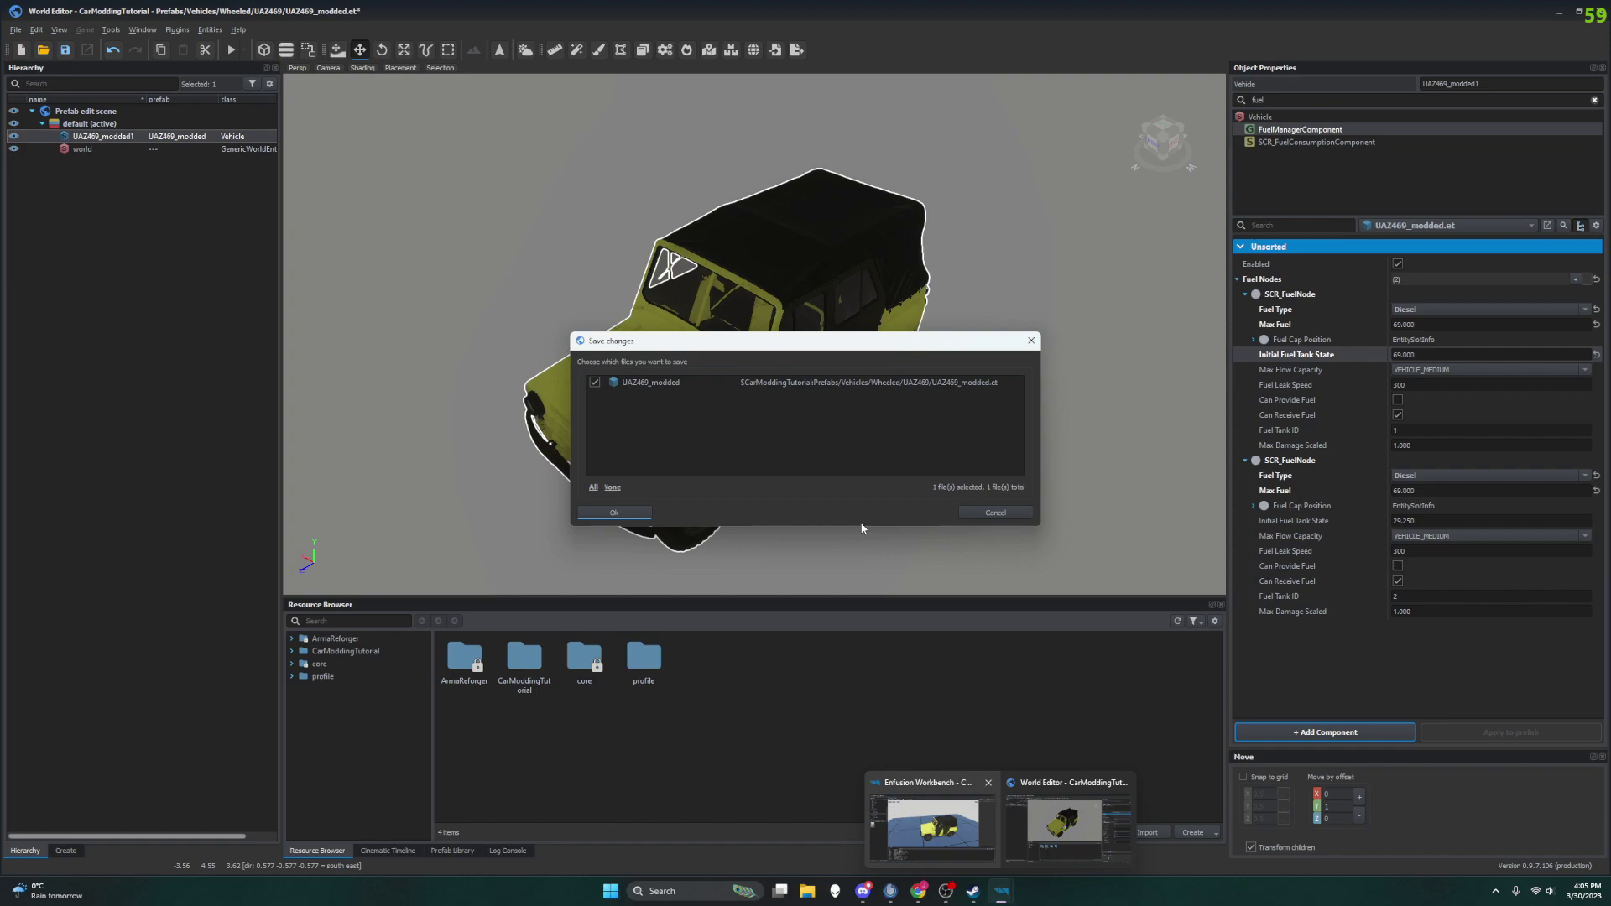
pyautogui.click(615, 514)
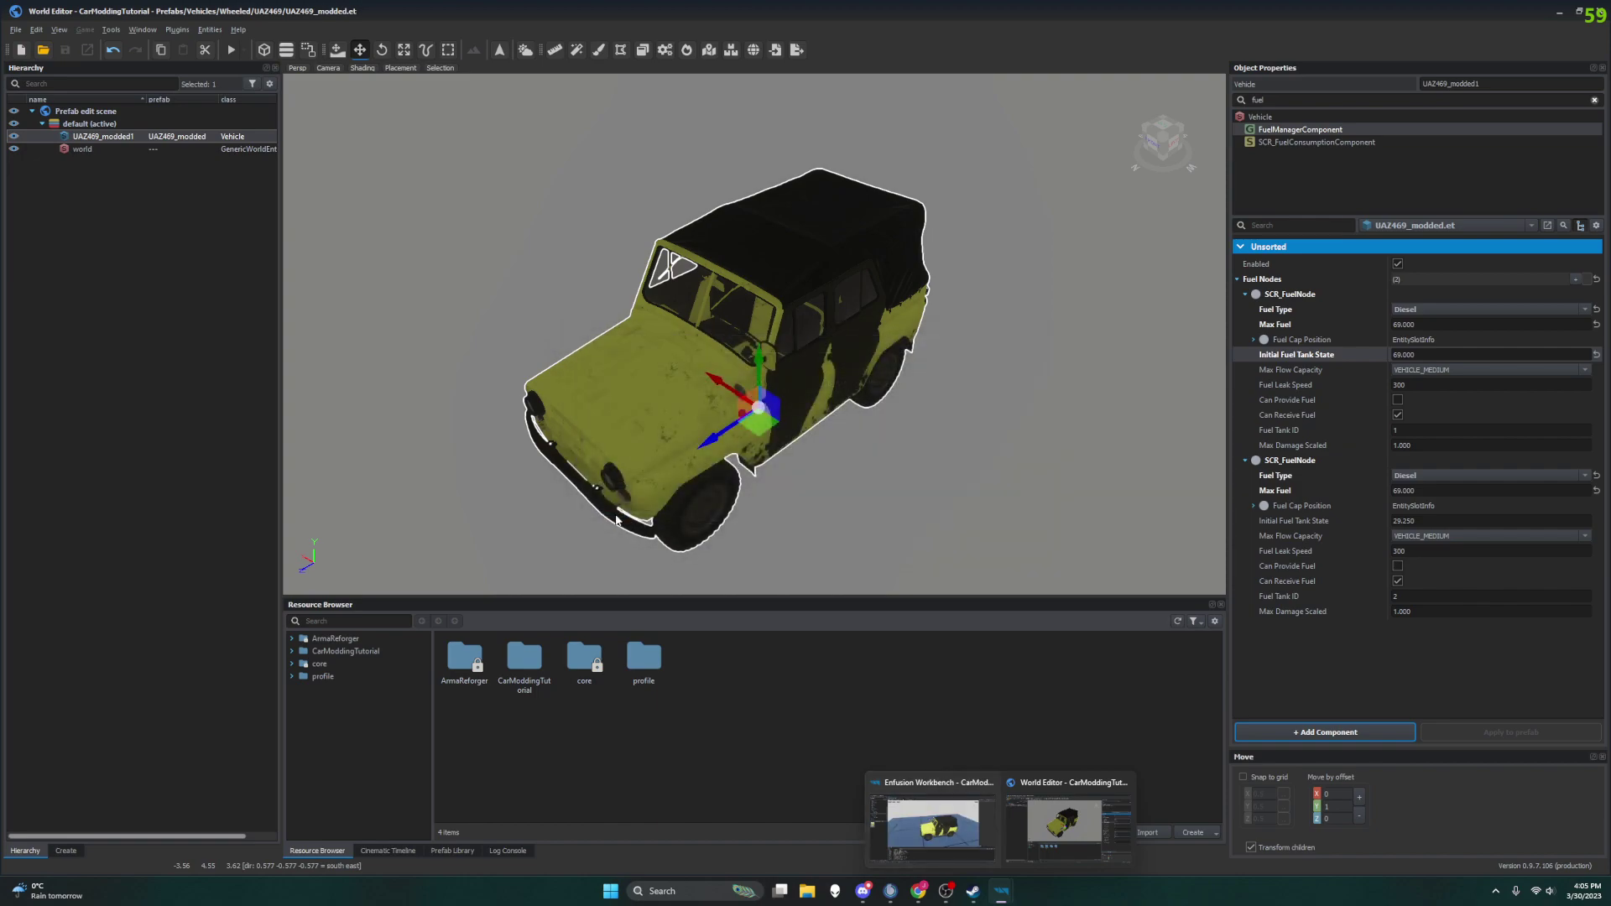
pyautogui.click(919, 892)
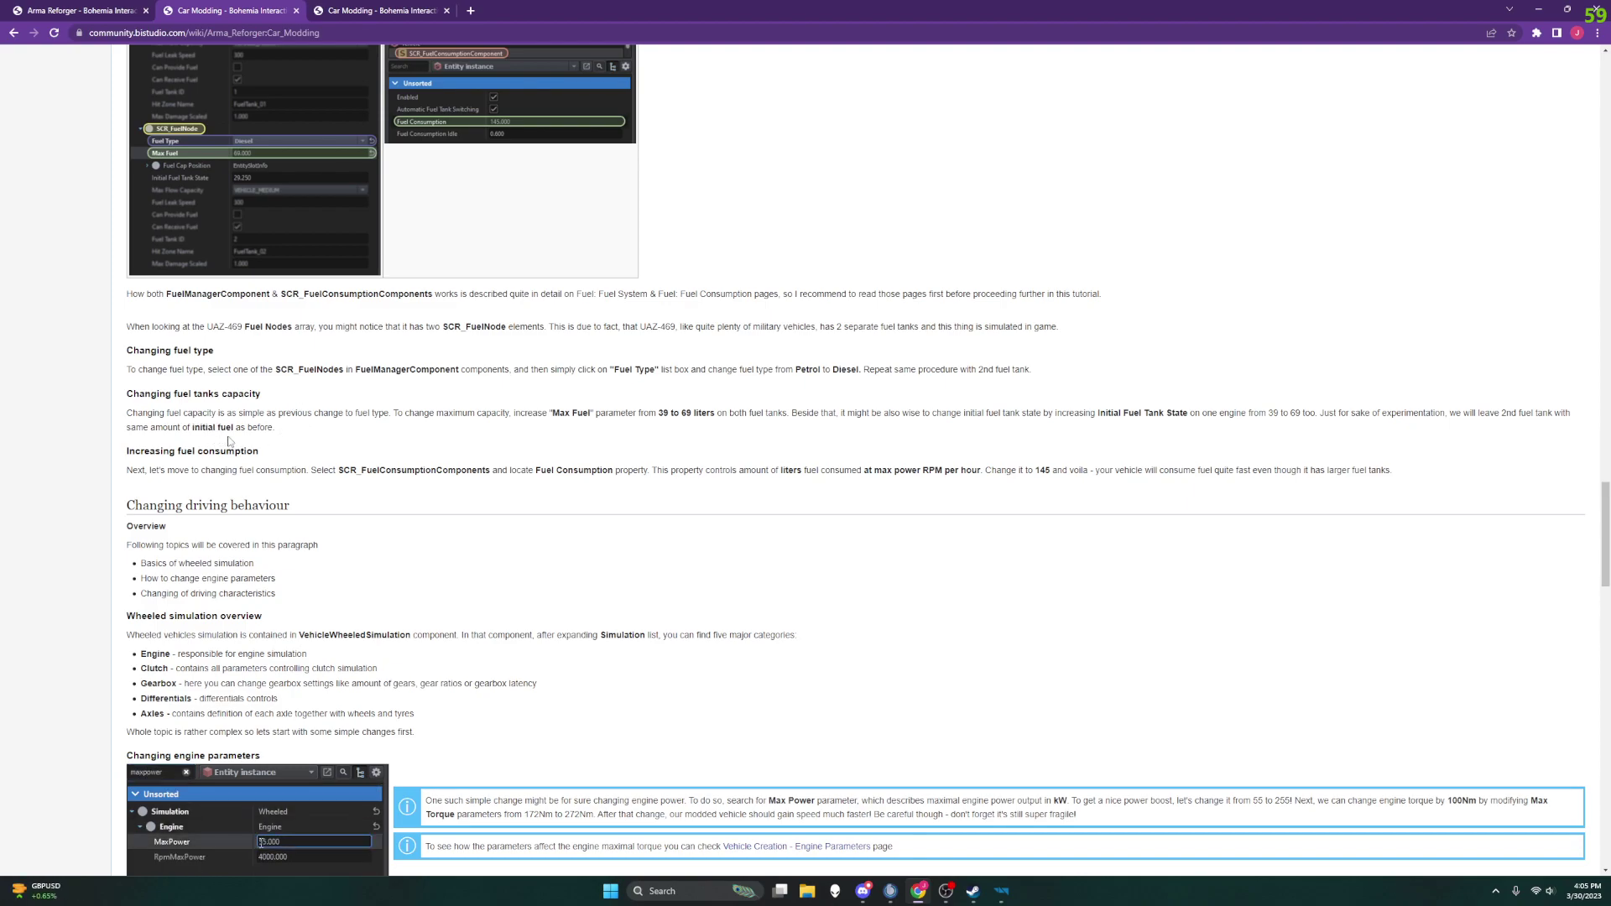
# Scroll further down the wiki, then bring the World Editor with UAZ469_modded back to front.
pyautogui.scroll(-1, 225, 473)
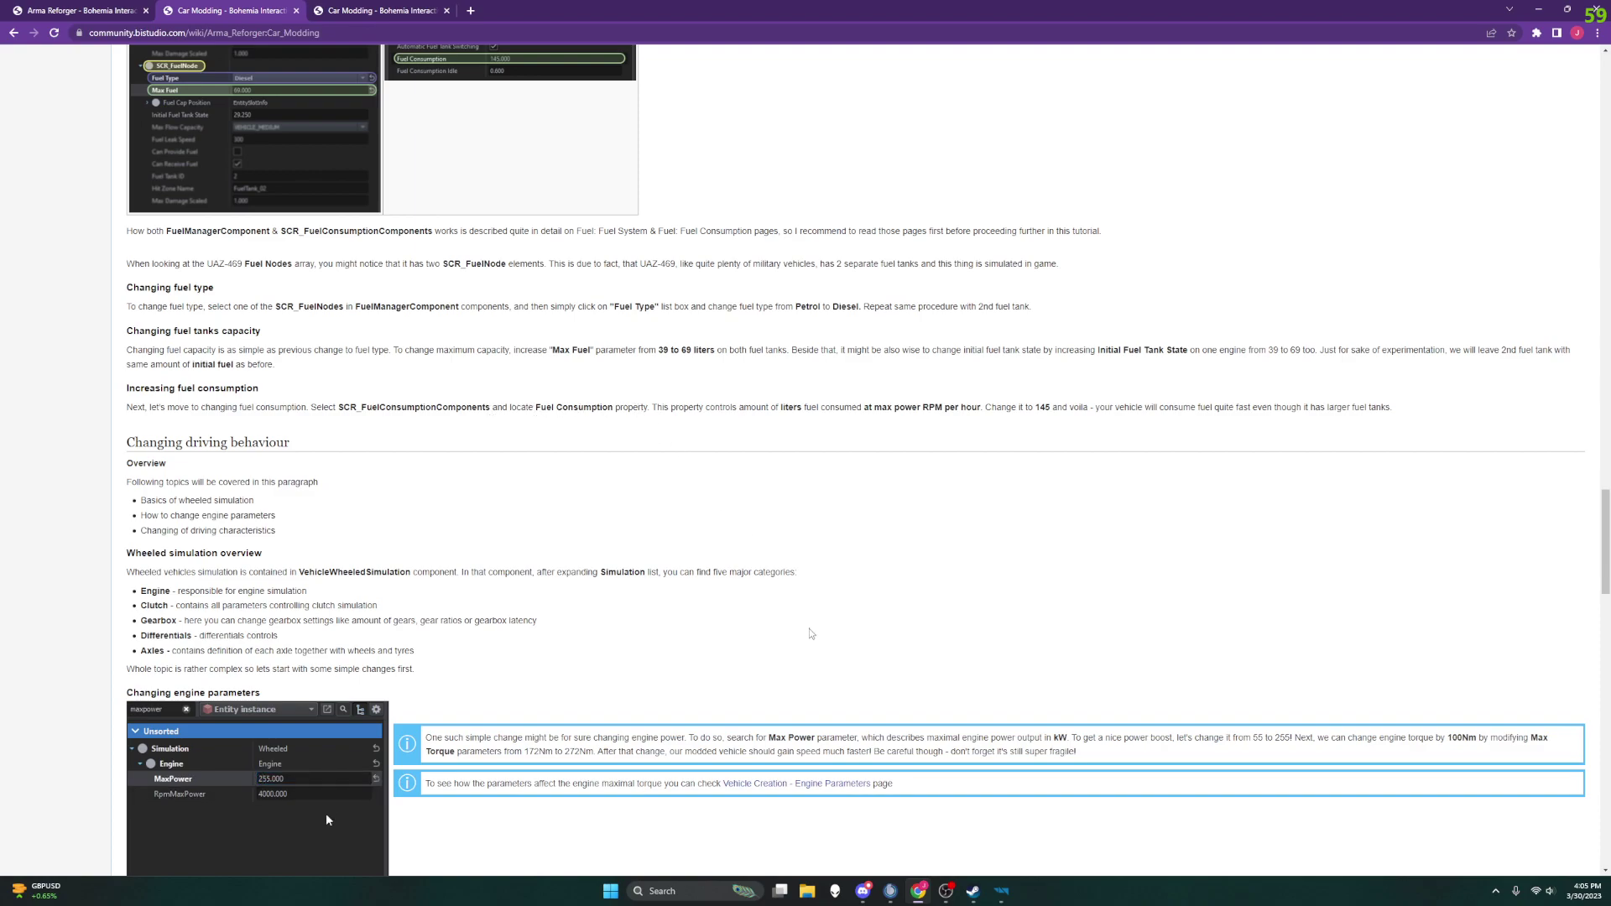
pyautogui.moveTo(1001, 891)
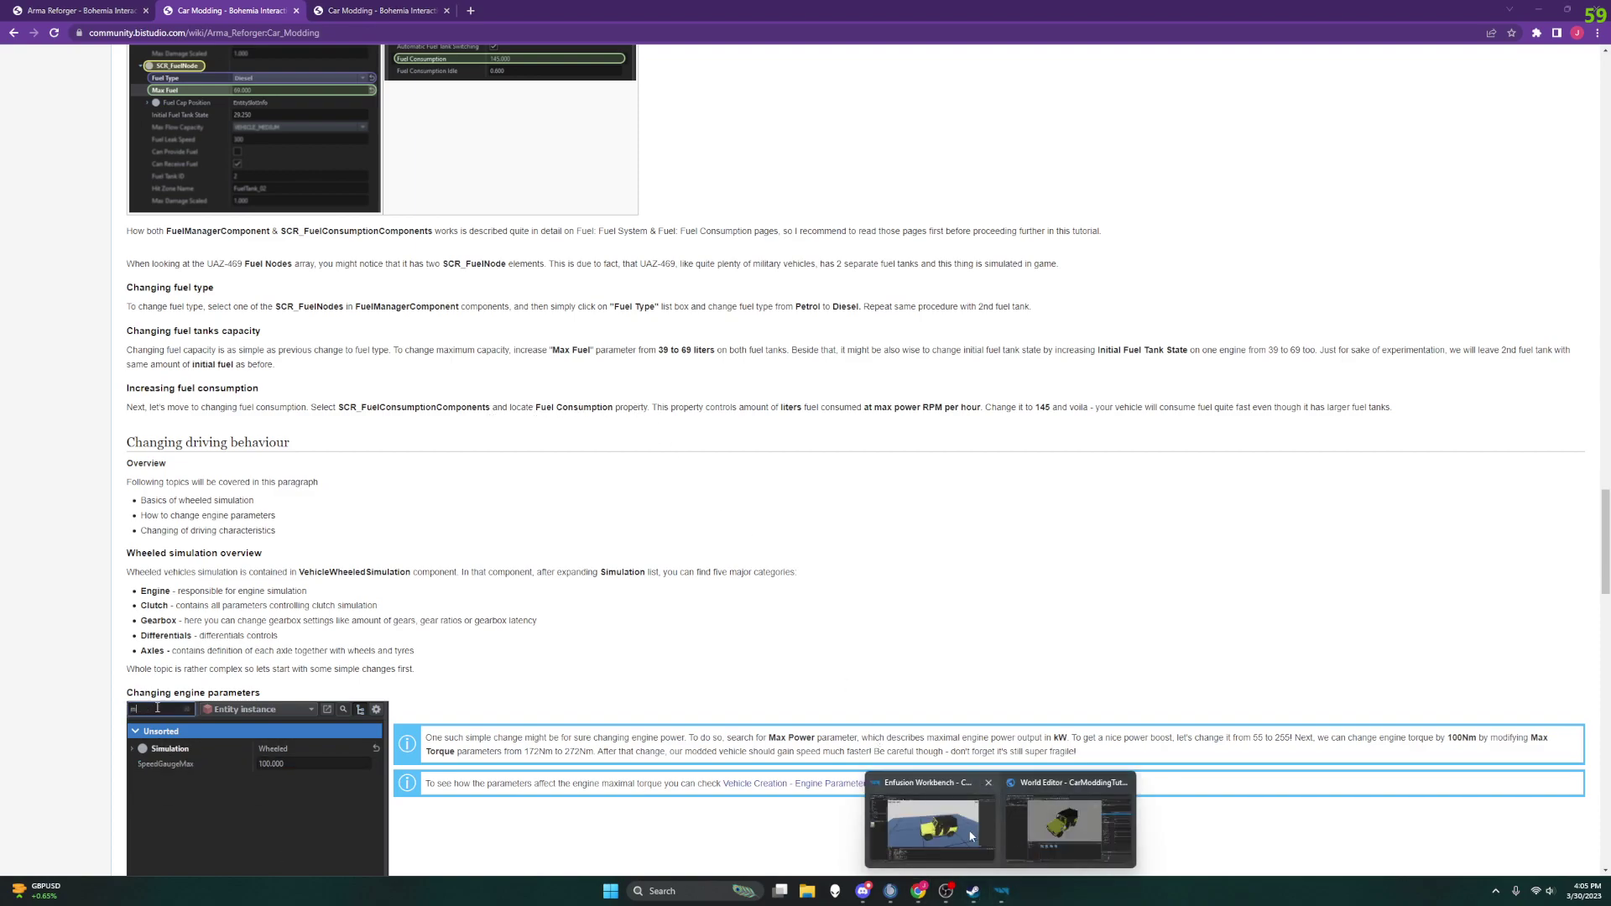
pyautogui.click(1001, 859)
pyautogui.click(1057, 819)
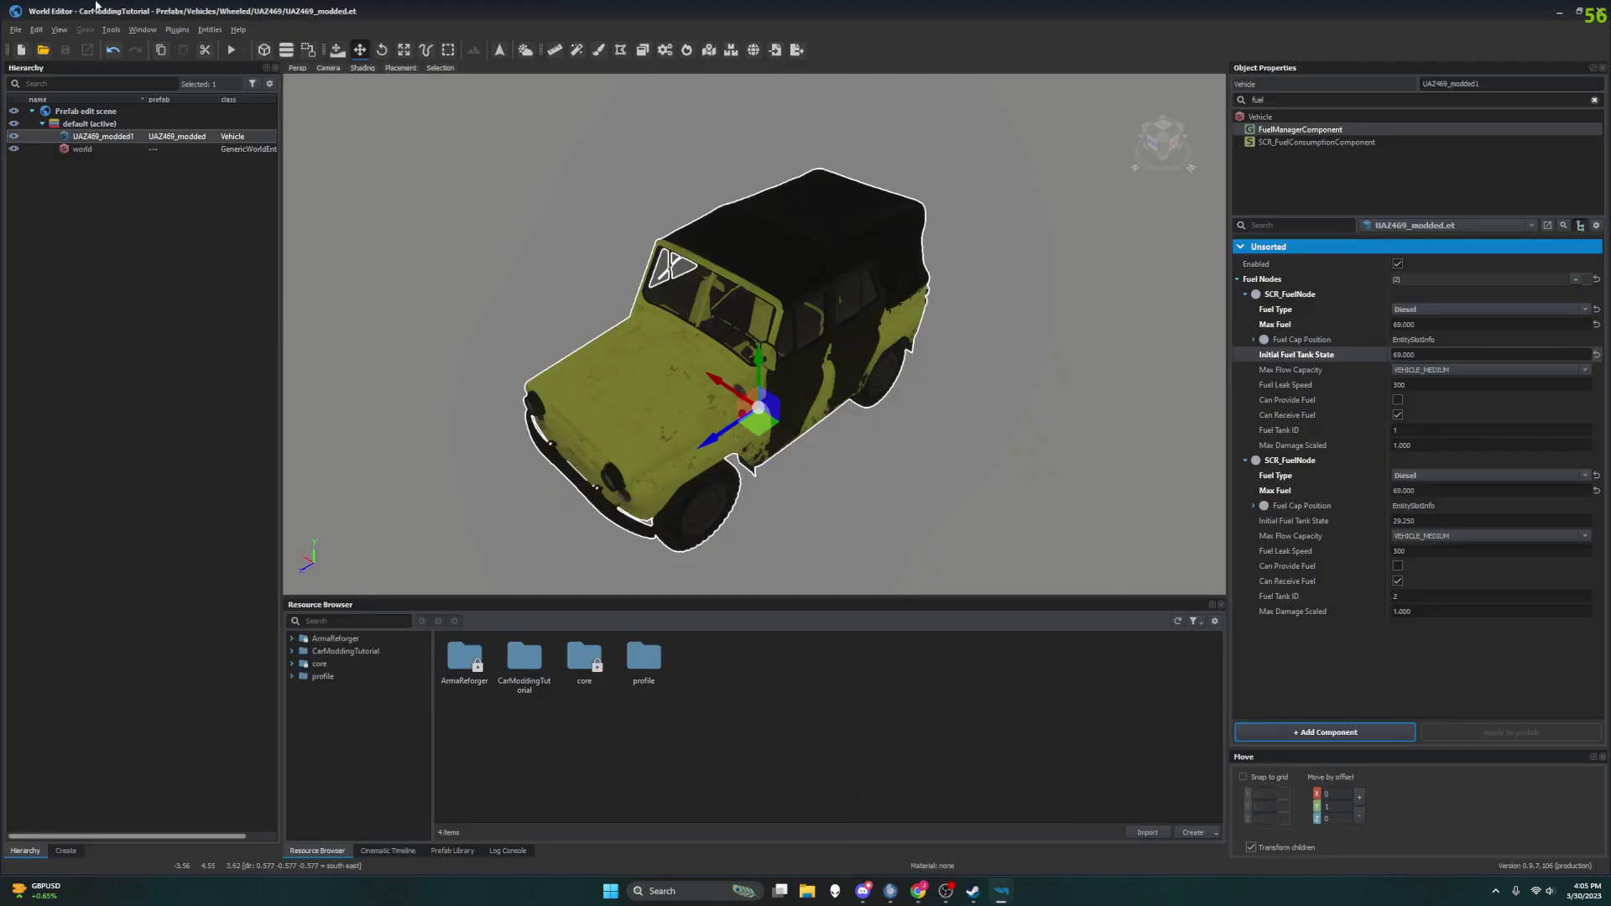
# Open SCR_FuelConsumptionComponent's properties from the fuel-filtered list, then consult the wiki again.
pyautogui.click(1295, 98)
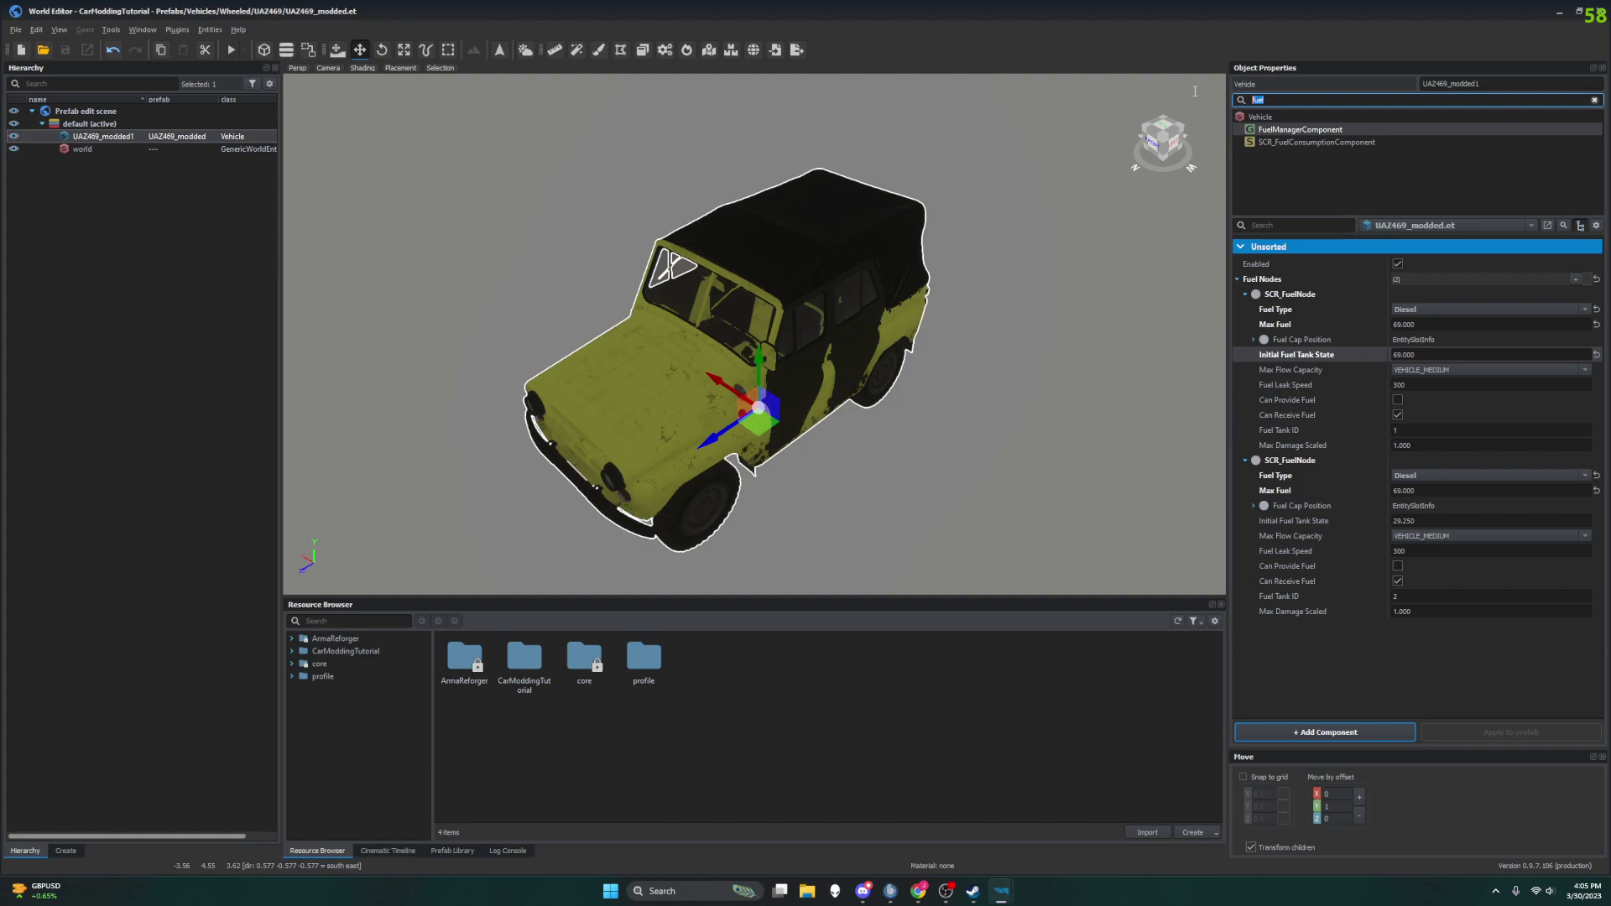
pyautogui.click(1298, 143)
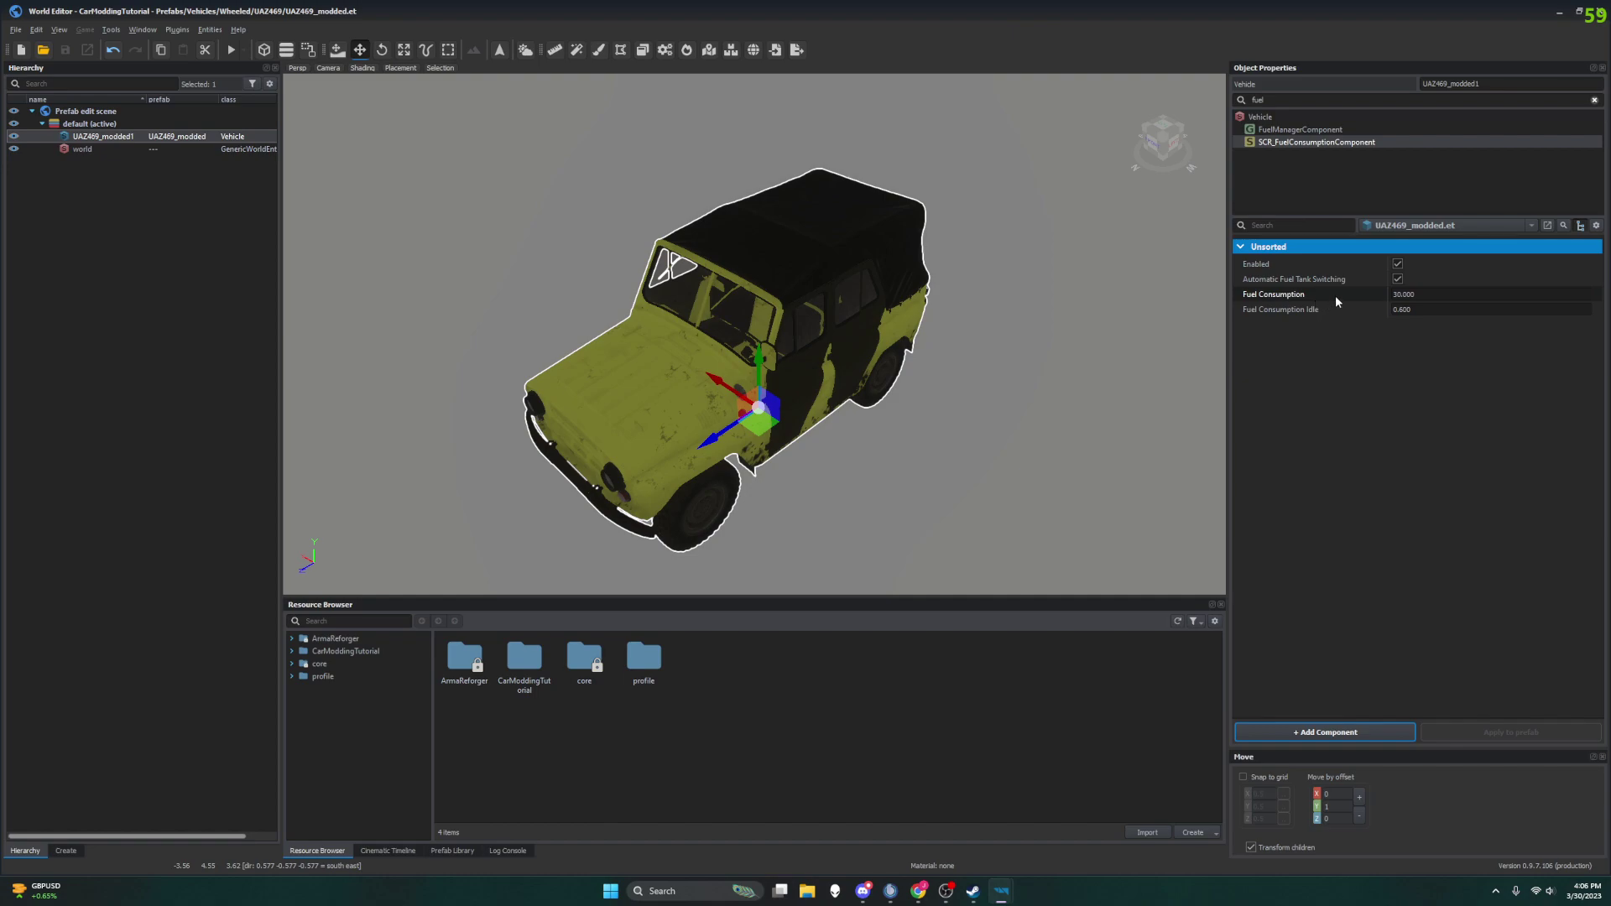
pyautogui.moveTo(1005, 892)
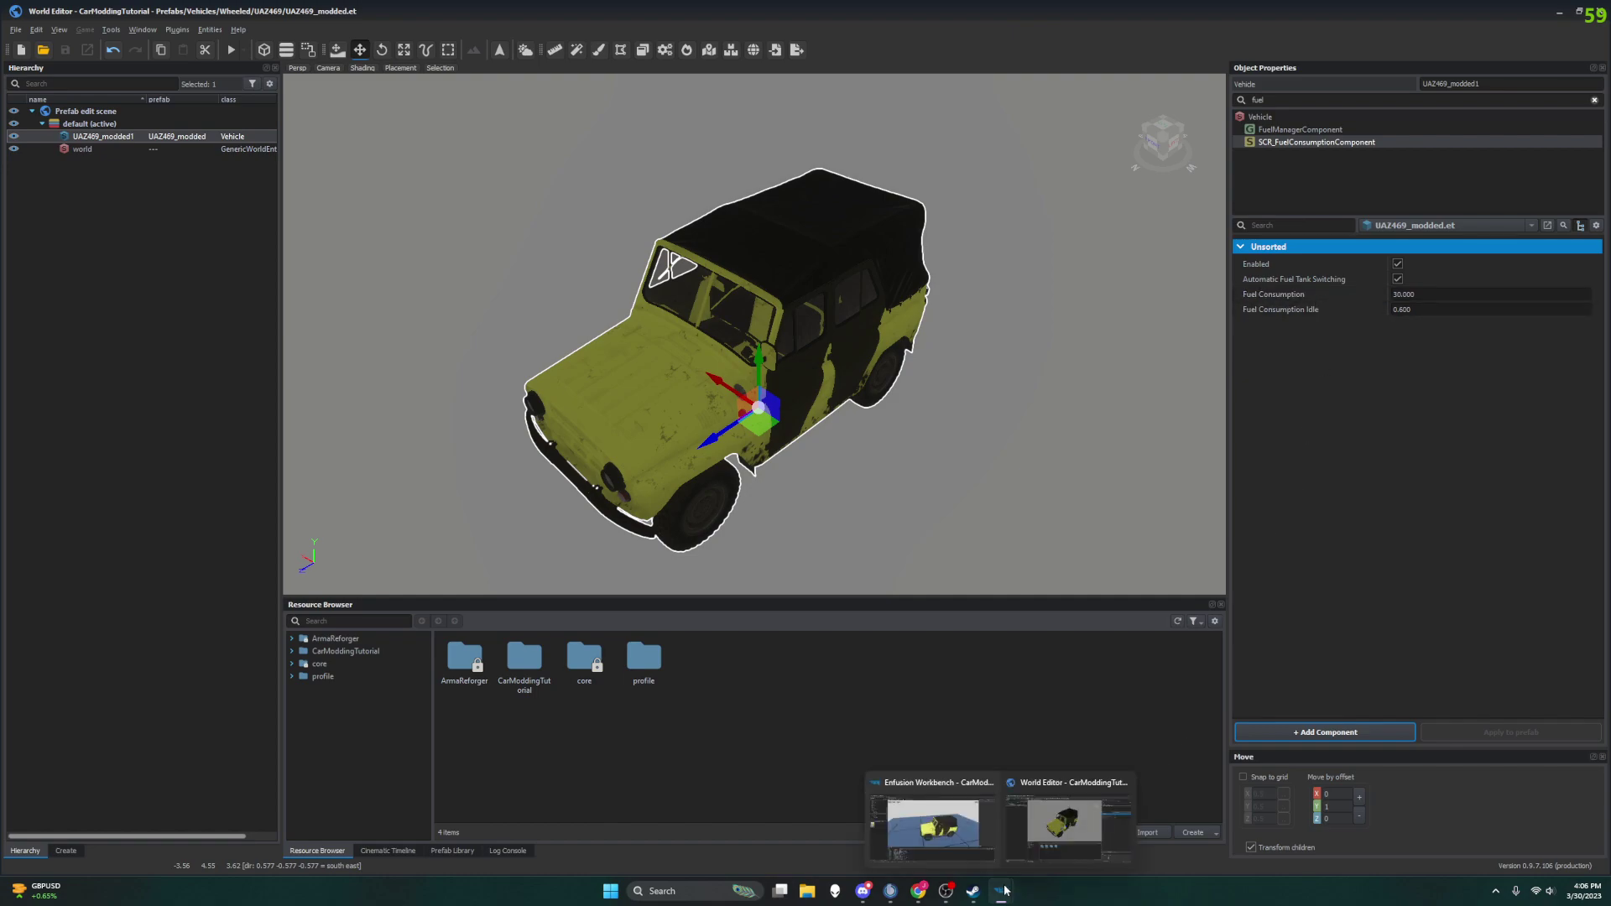
pyautogui.click(920, 895)
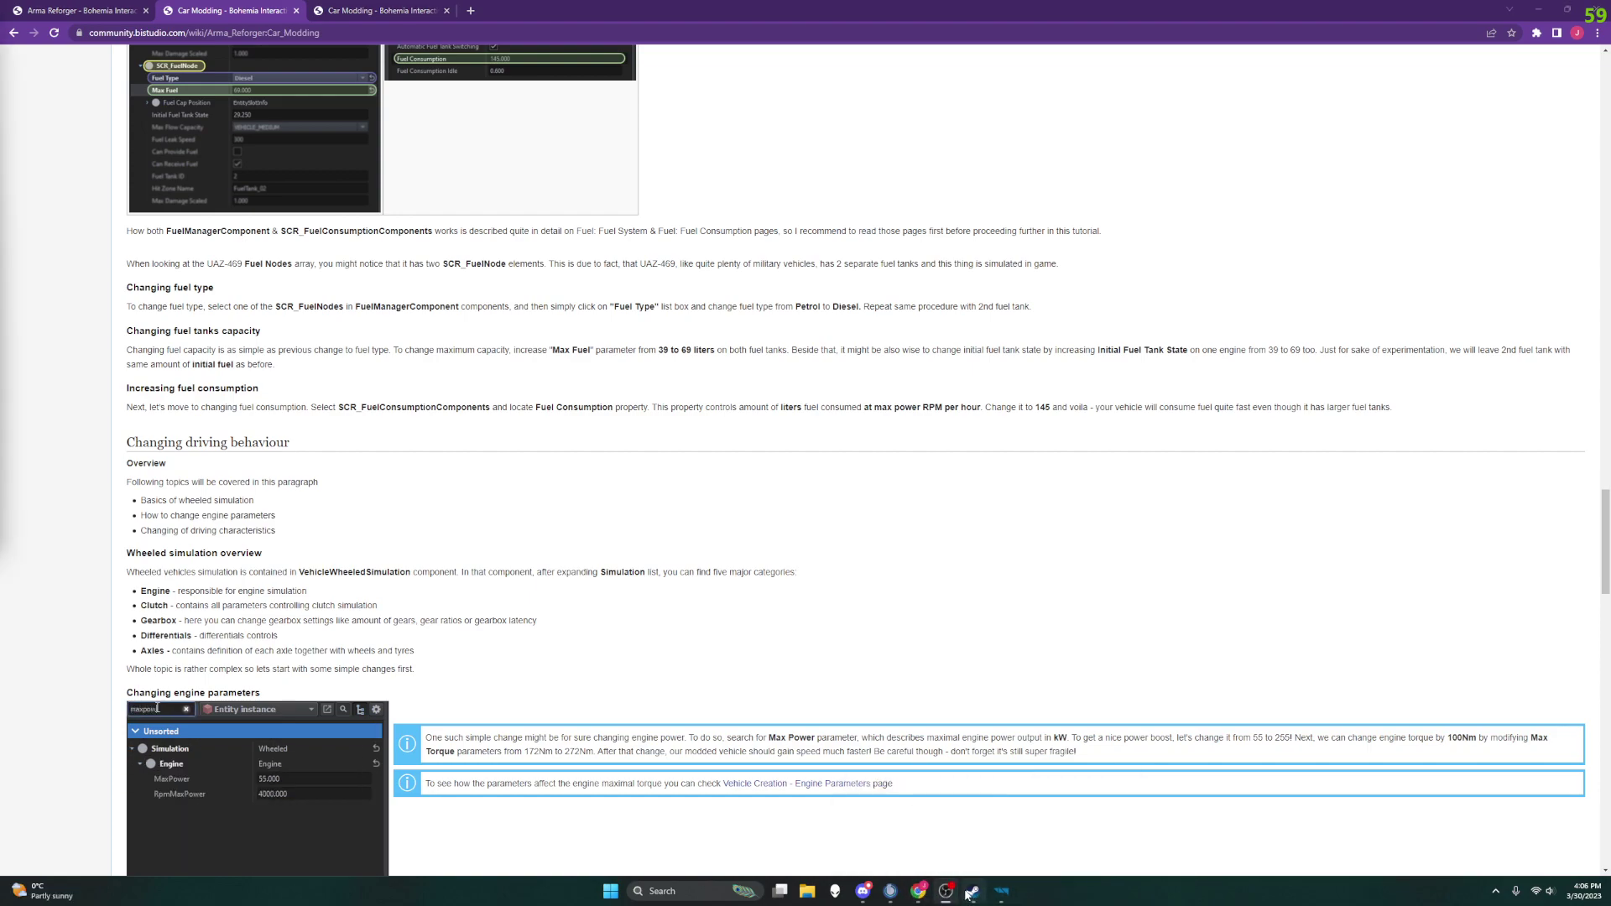
# Back in the World Editor, set UAZ469_modded's Fuel Consumption to 145.
pyautogui.click(1001, 891)
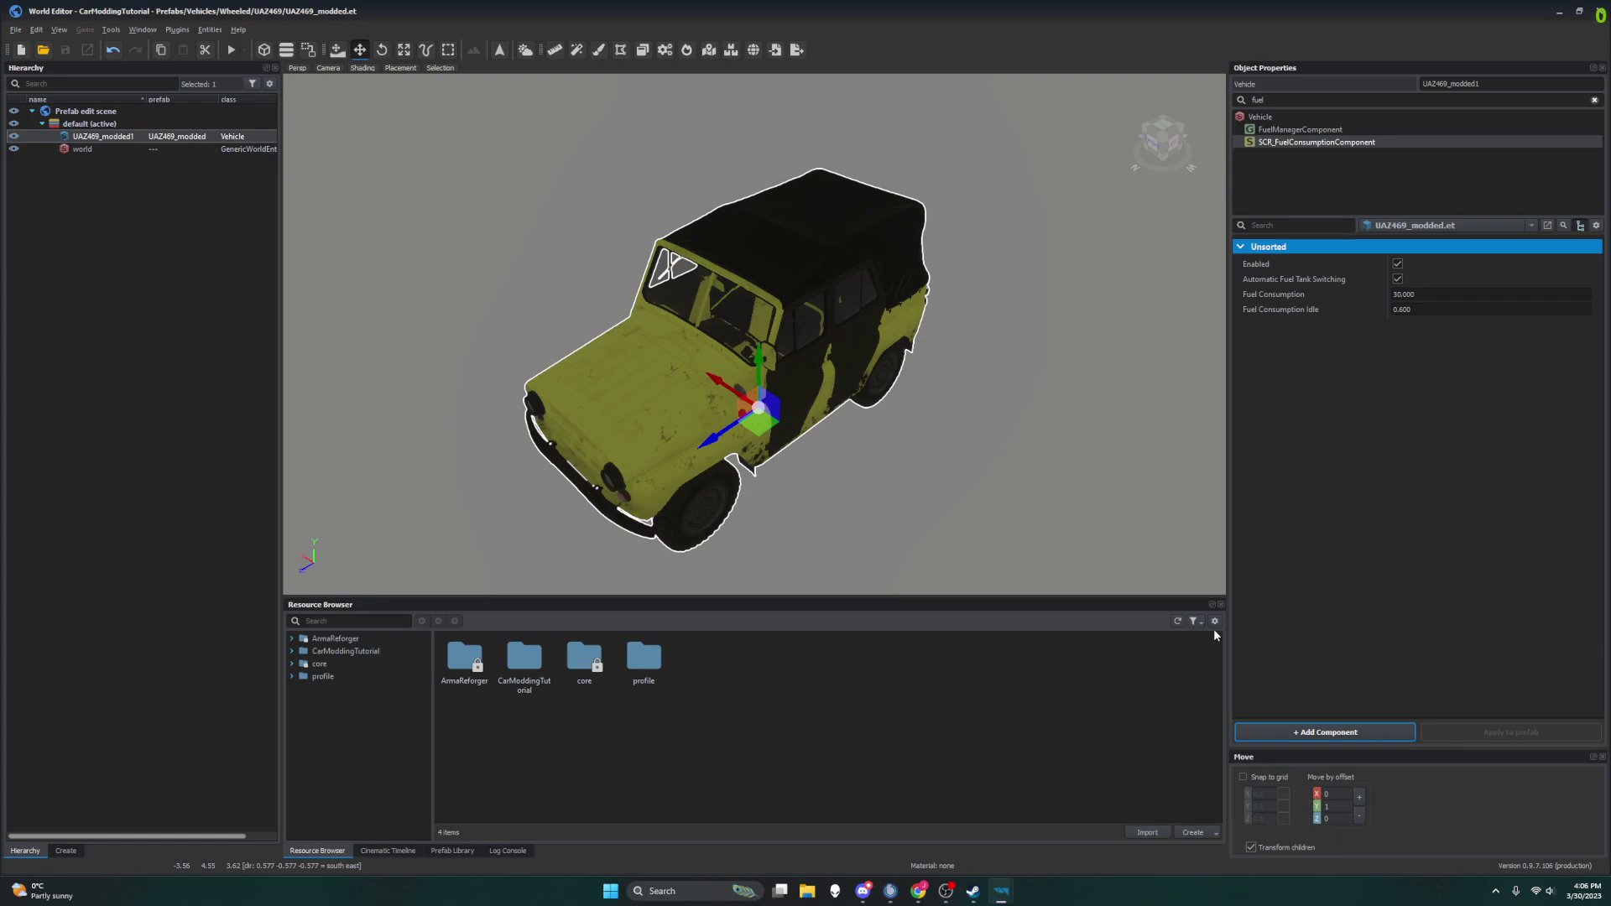
pyautogui.click(1399, 295)
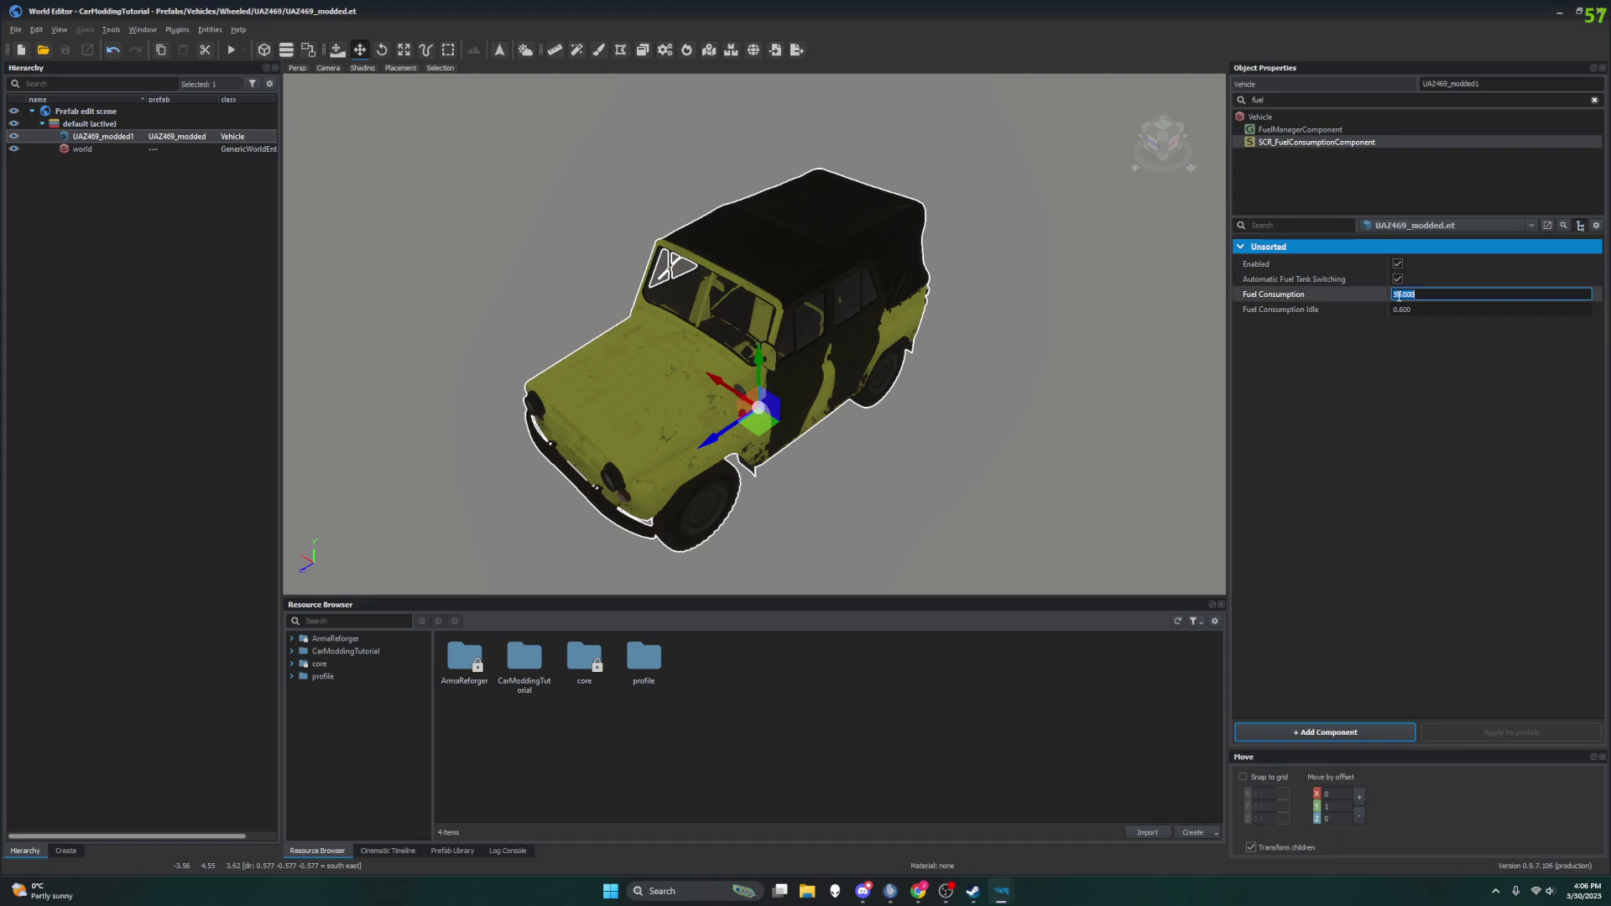
pyautogui.write('145')
pyautogui.press('Return')
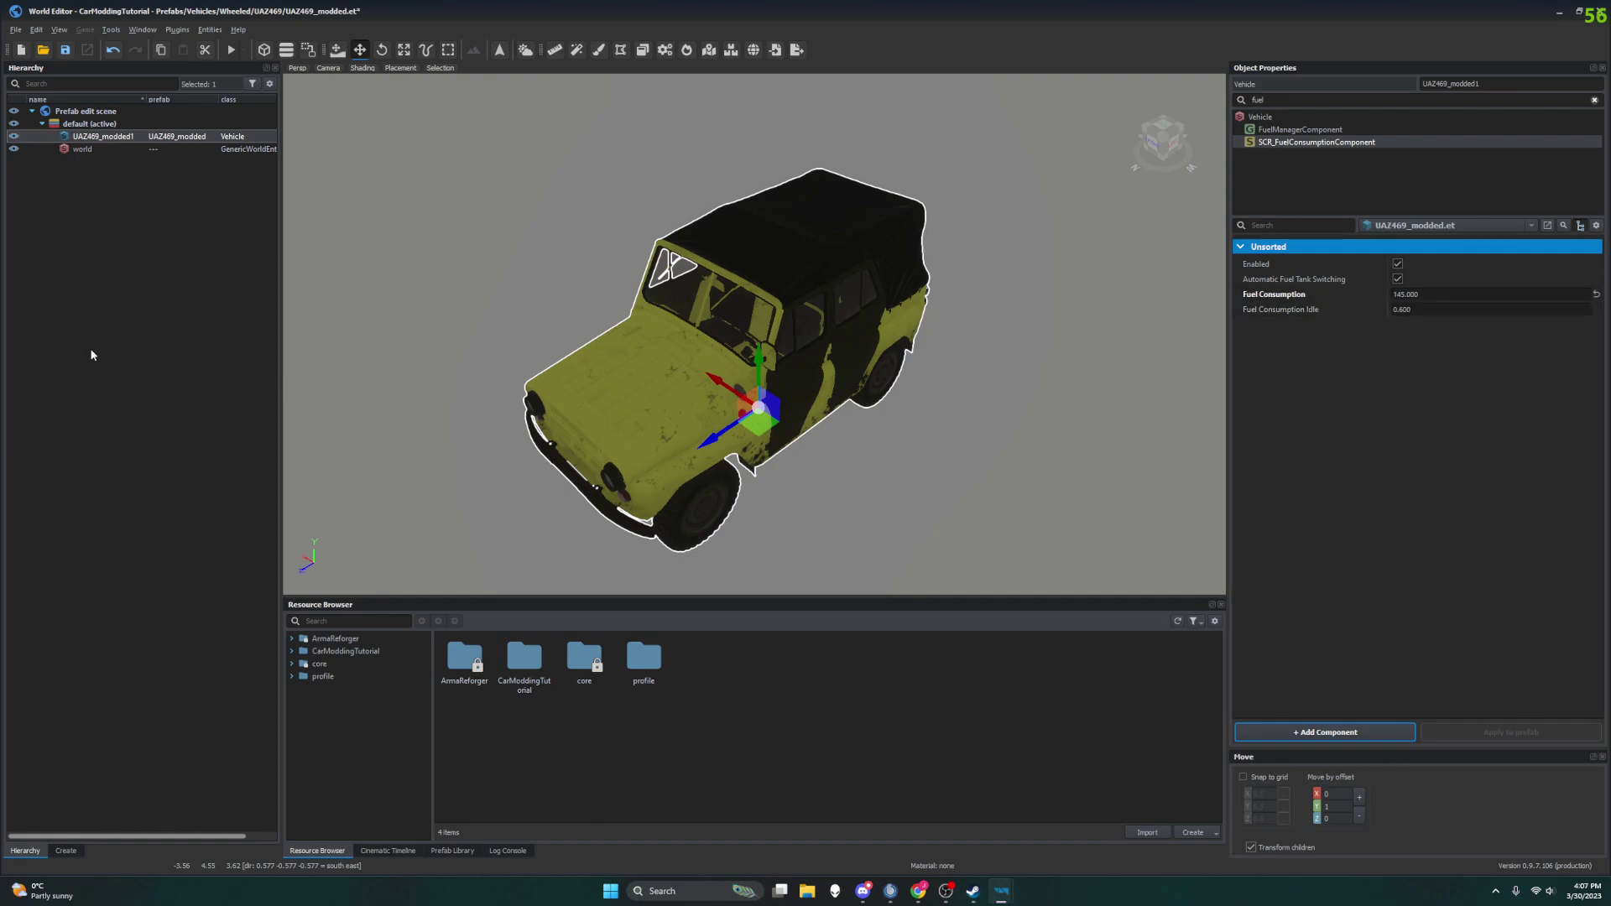
# Bring the Car Modding wiki page forward at the start of the Changing fuel consumption section.
pyautogui.moveTo(1002, 892)
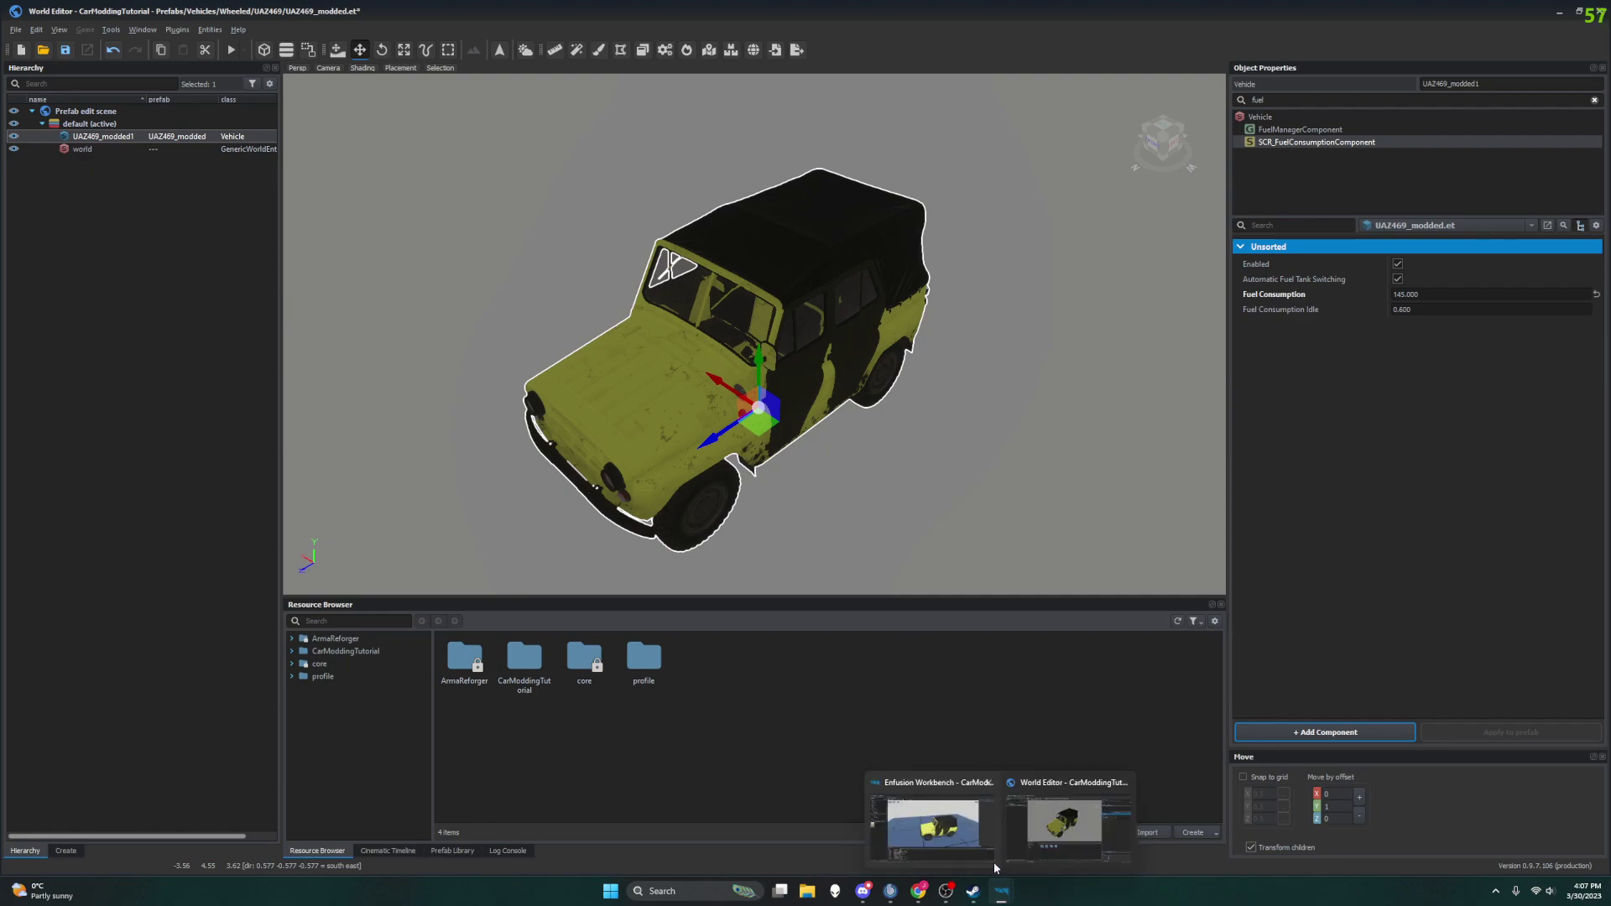
pyautogui.moveTo(963, 821)
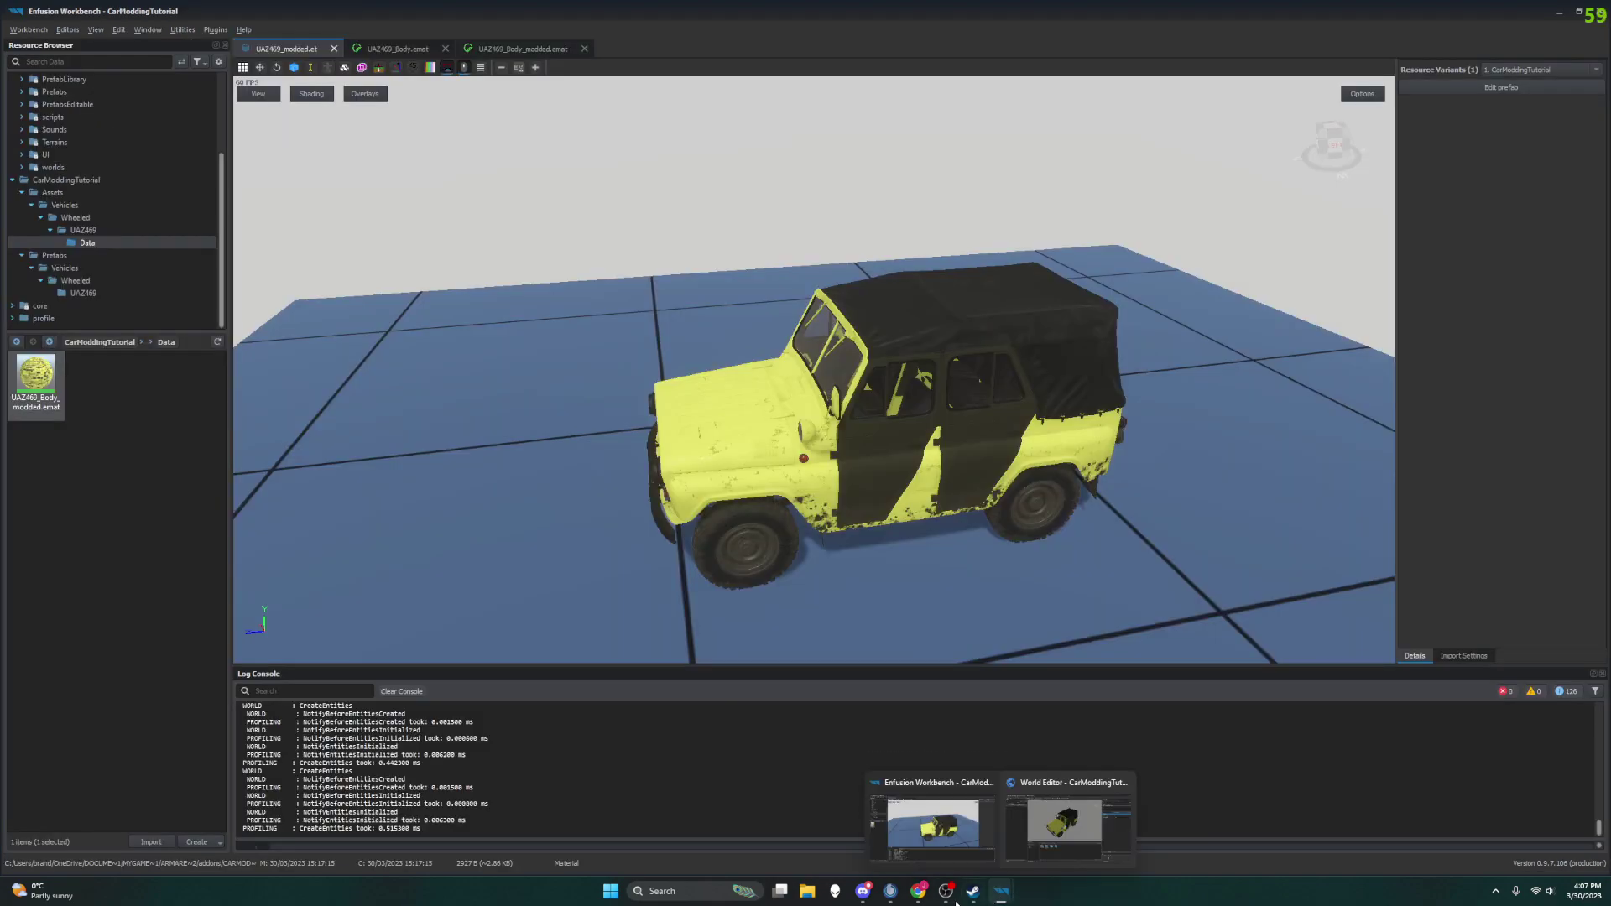
pyautogui.click(918, 891)
pyautogui.scroll(-2, 275, 402)
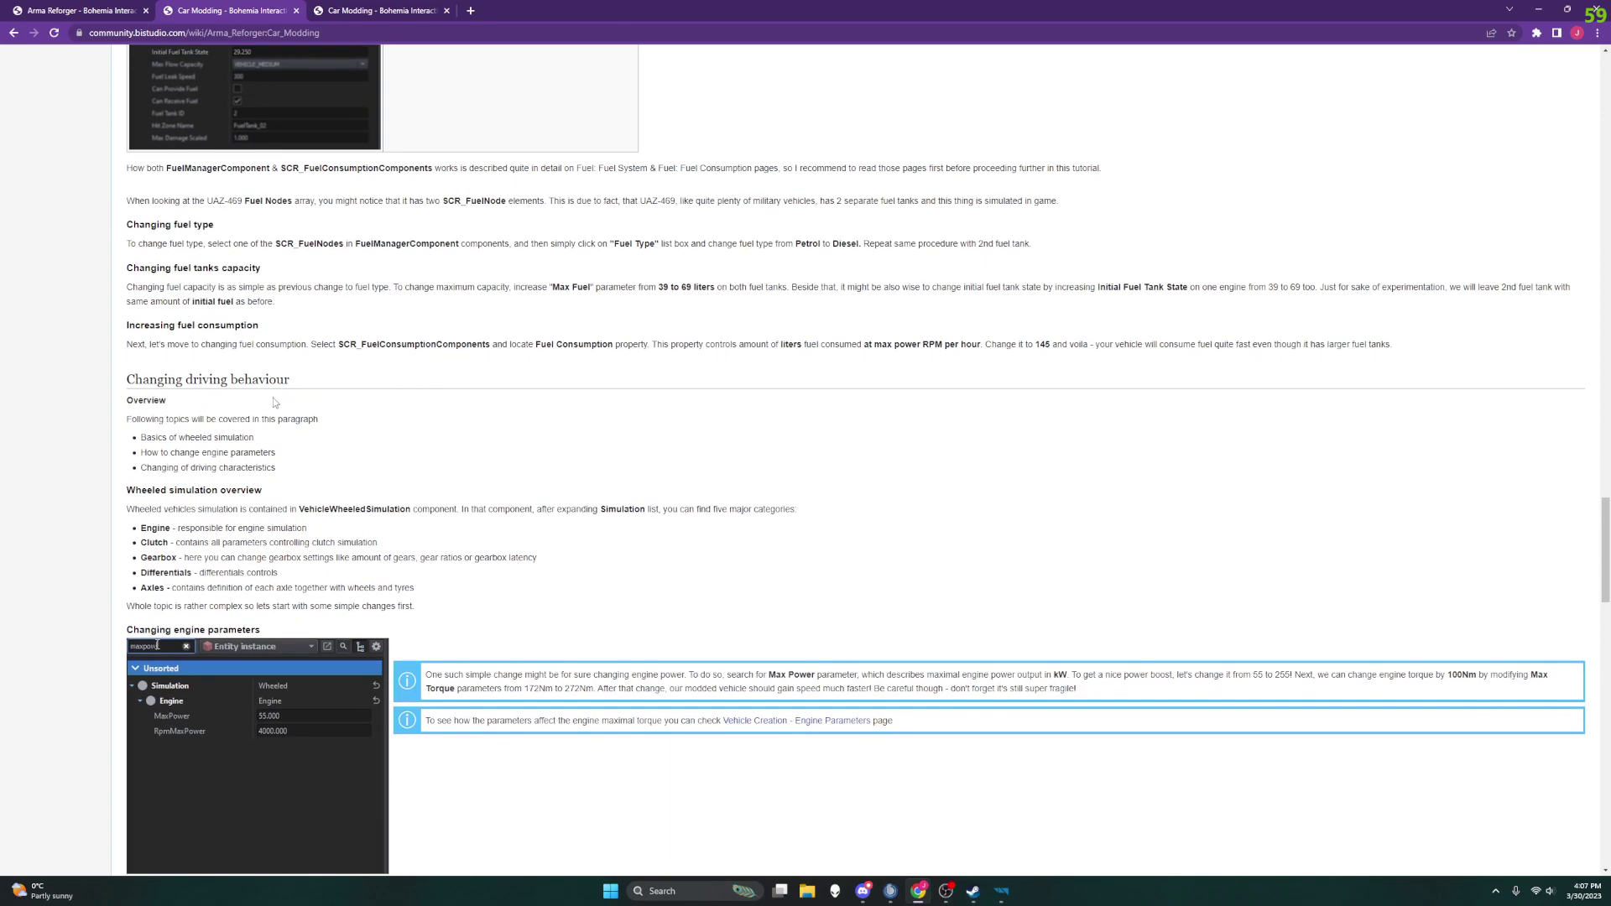
pyautogui.scroll(-1, 275, 402)
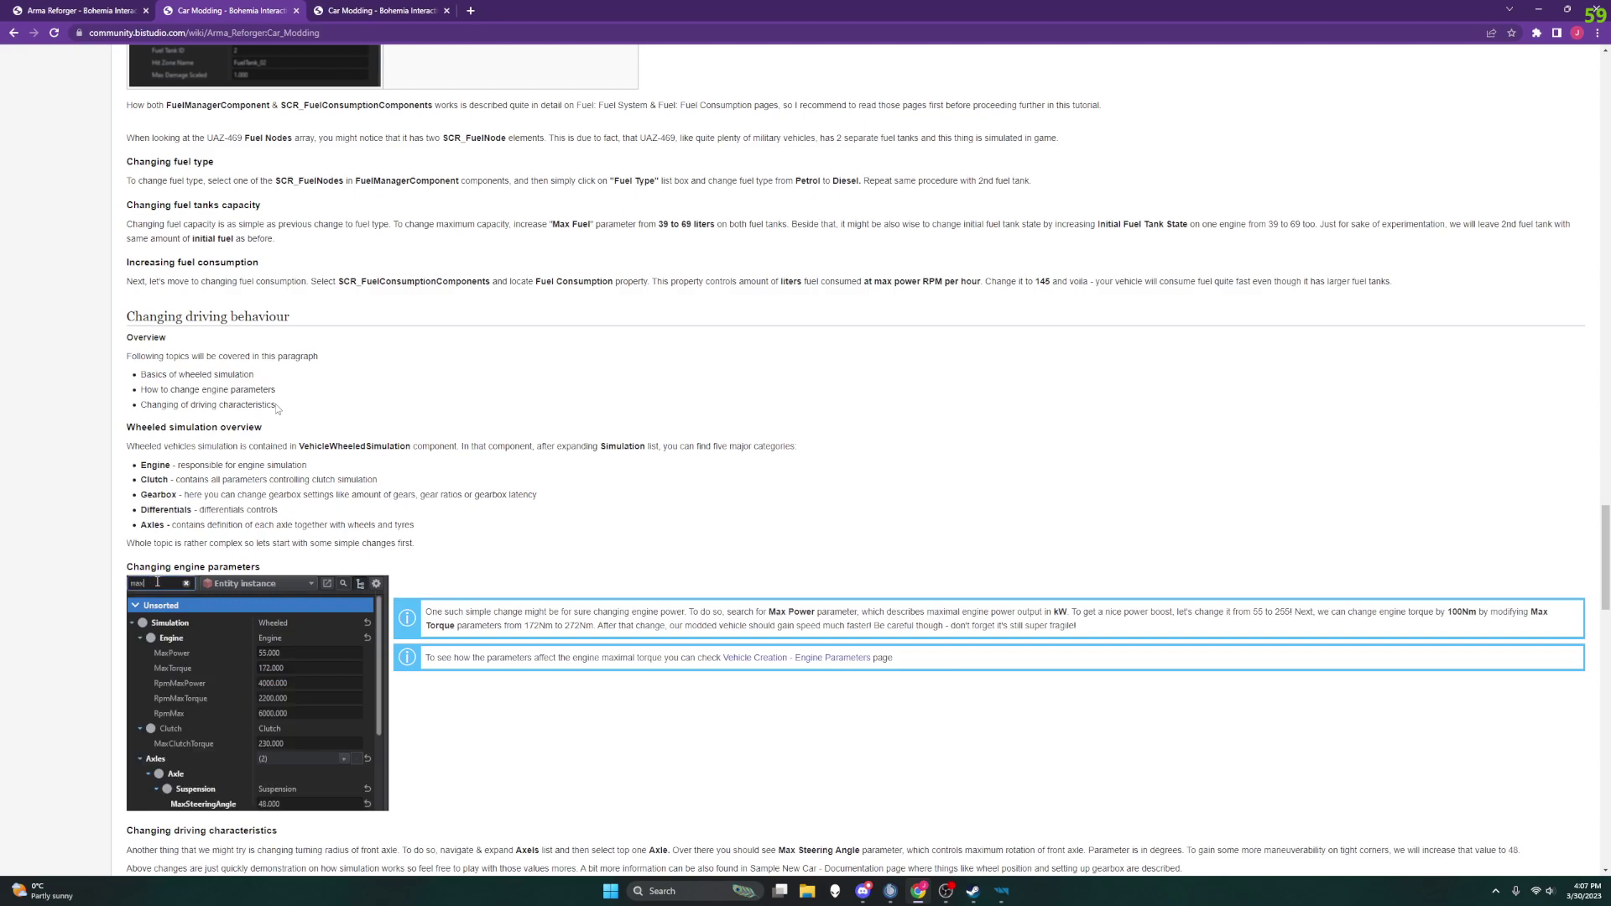
pyautogui.scroll(6, 272, 405)
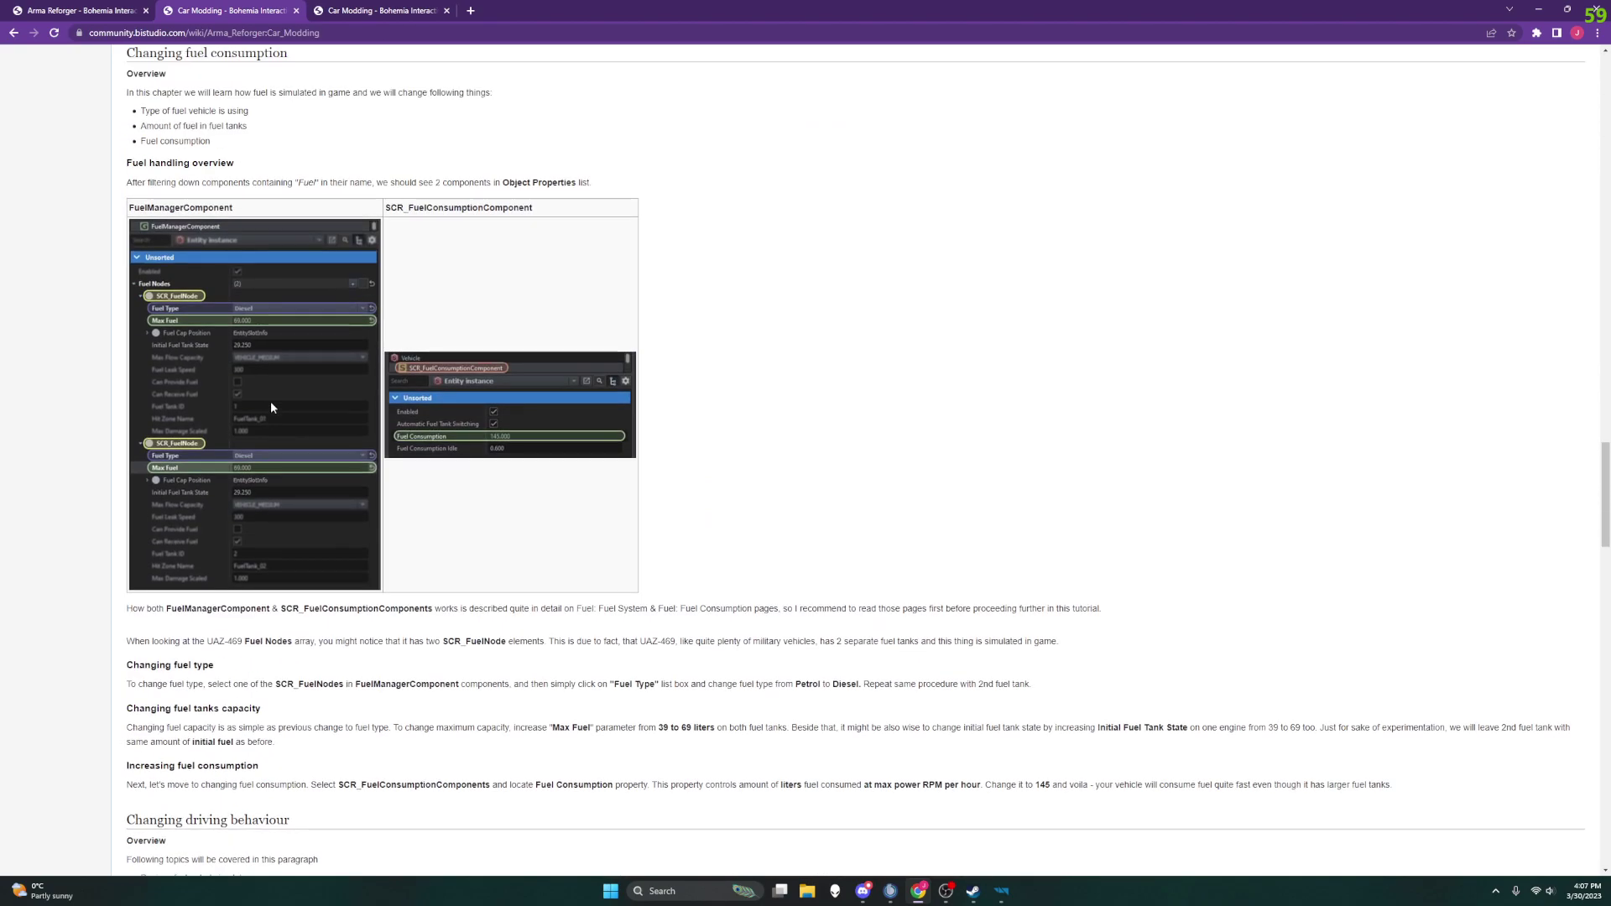